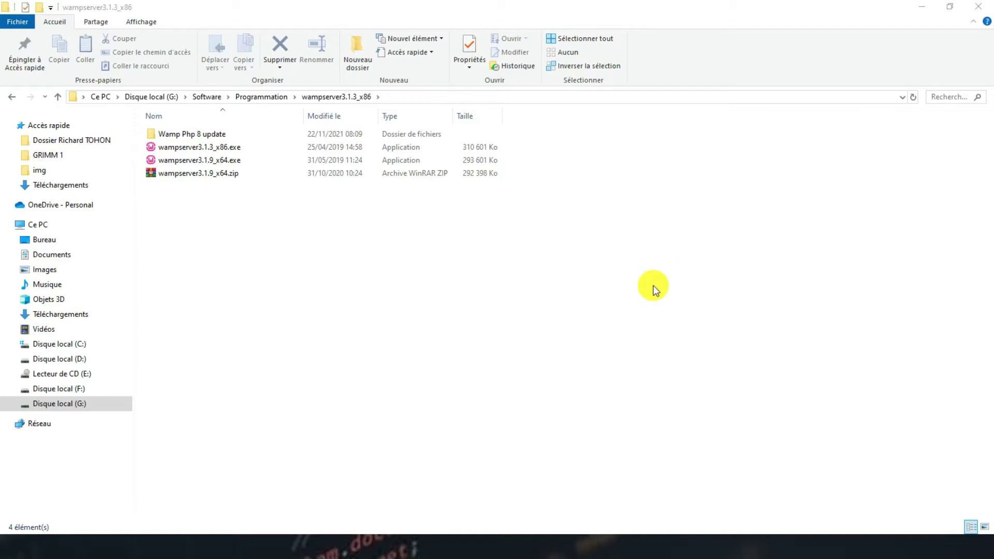
# - Start the wampserver3.1.9_x64.exe installer in Français, accept the licence terms and continue past the information page
pyautogui.click(329, 287)
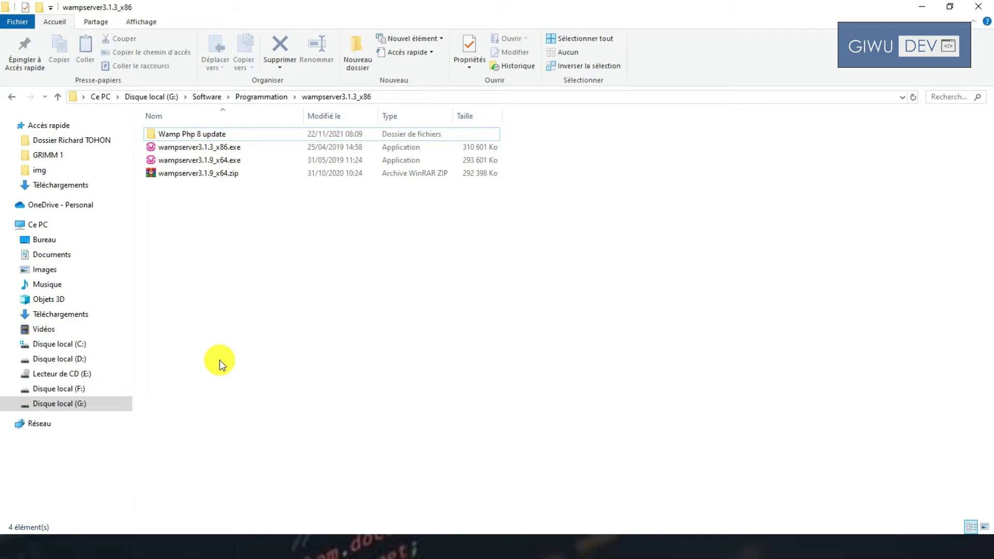
pyautogui.doubleClick(213, 163)
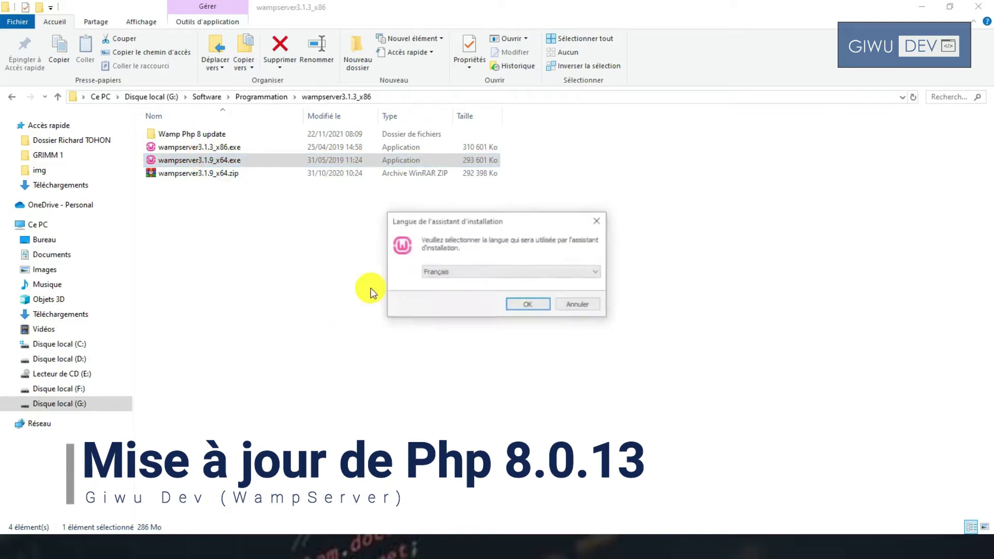
pyautogui.click(541, 303)
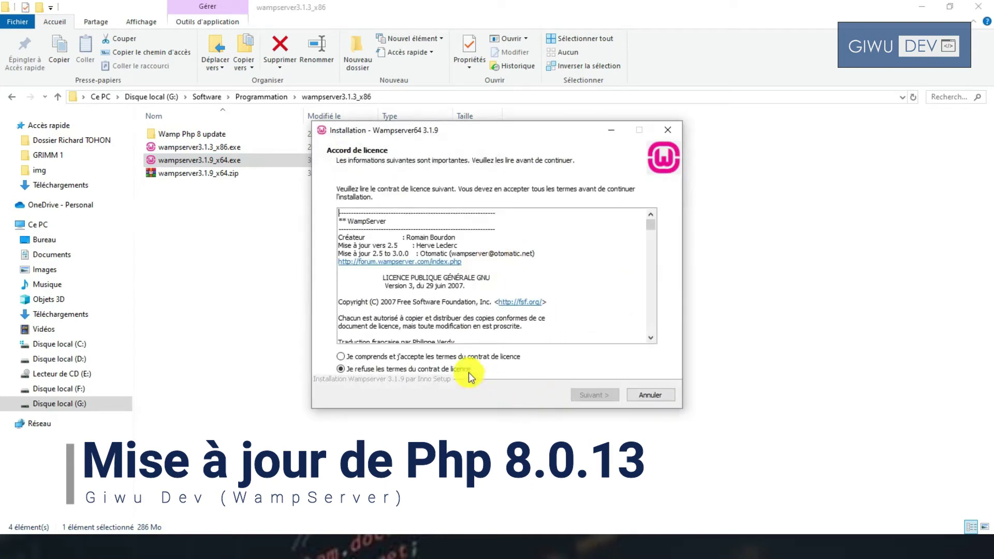
pyautogui.click(461, 356)
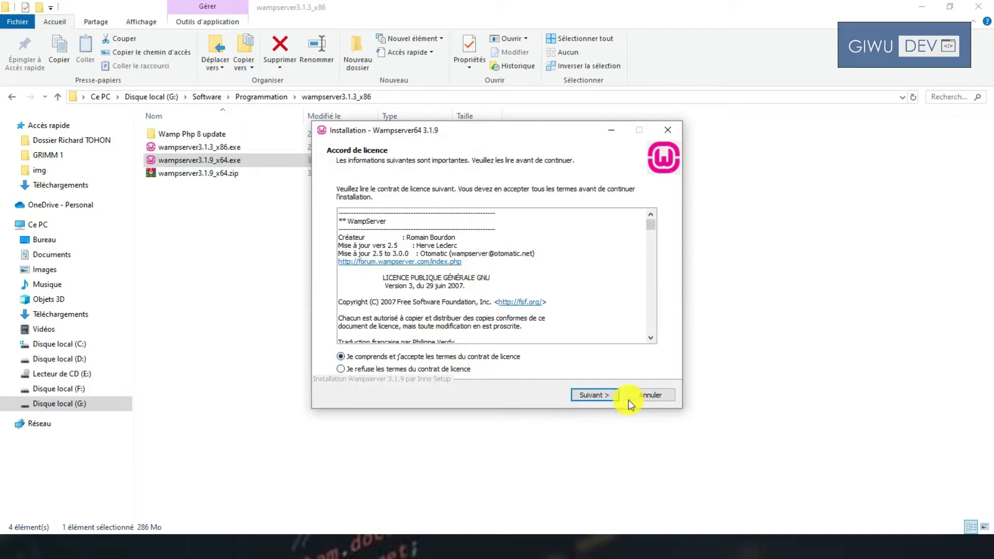
pyautogui.click(587, 395)
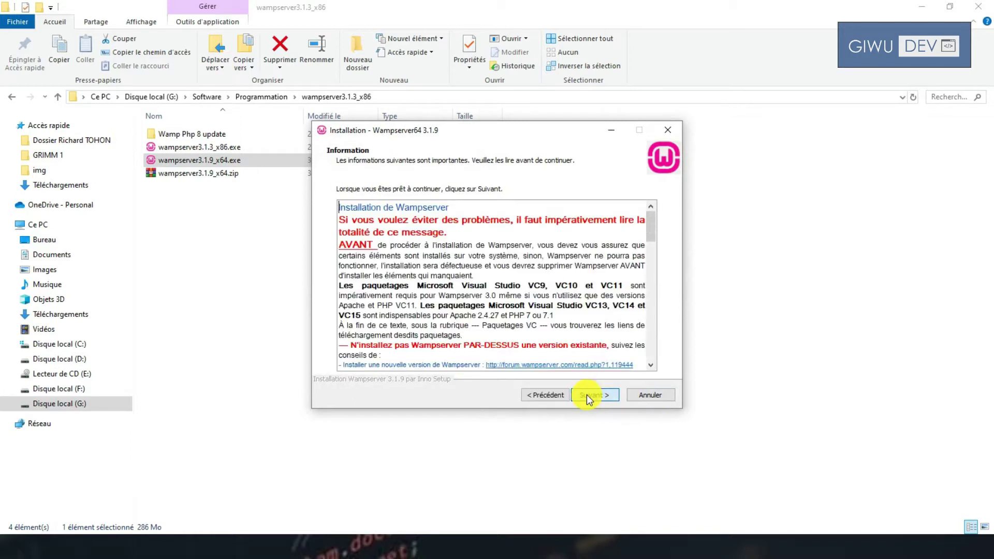
pyautogui.click(587, 396)
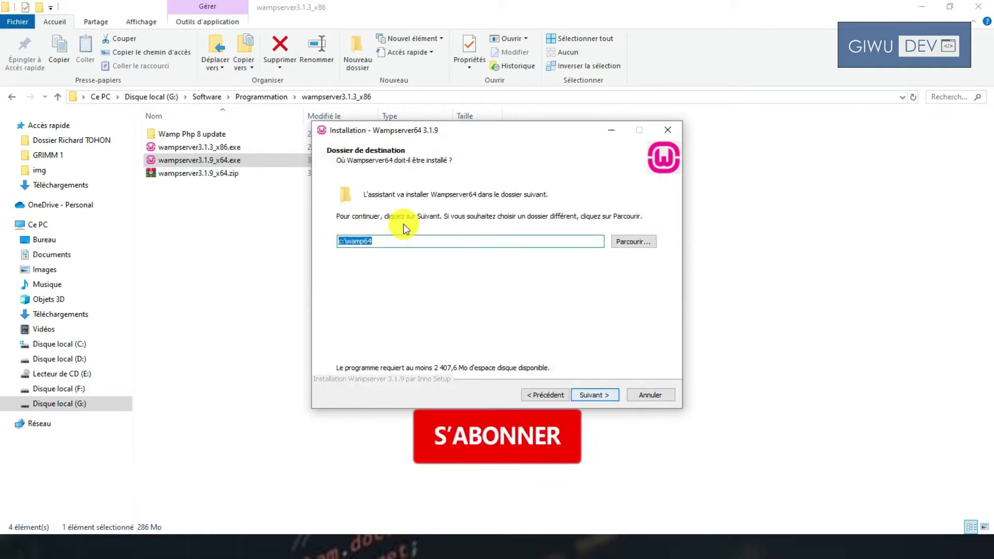
# - Set the installation folder to c:\wamp64_1 and start installing Wampserver64 3.1.9
pyautogui.click(388, 242)
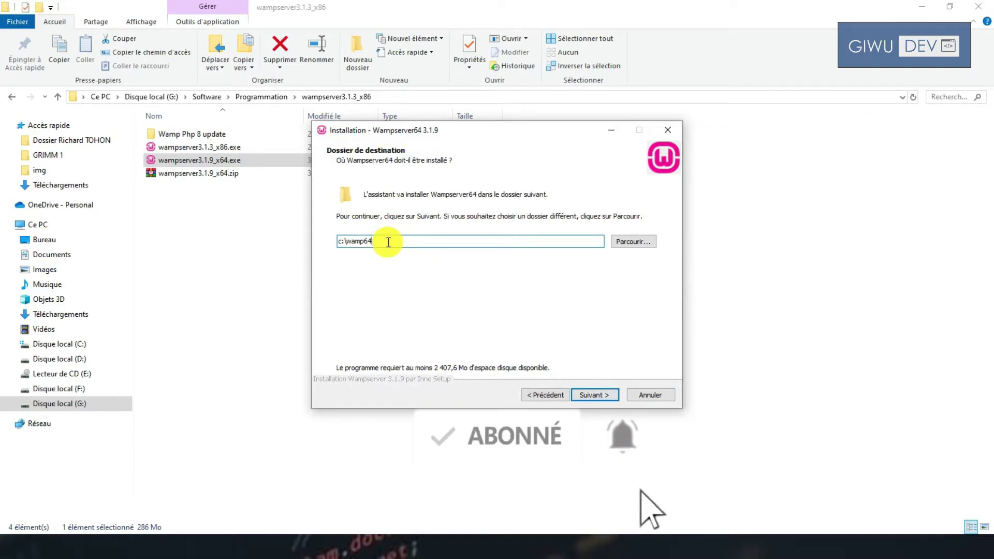
pyautogui.write('_1')
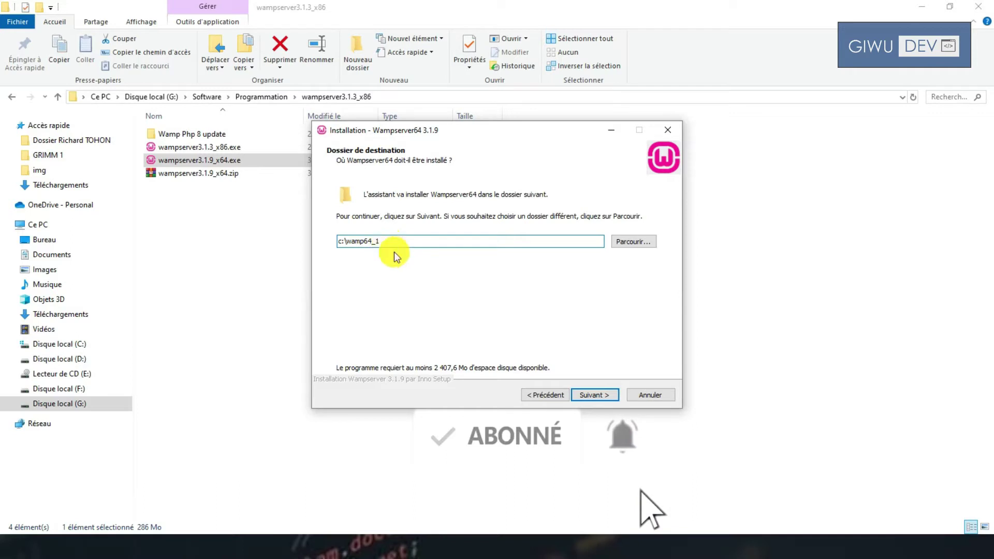
pyautogui.click(591, 396)
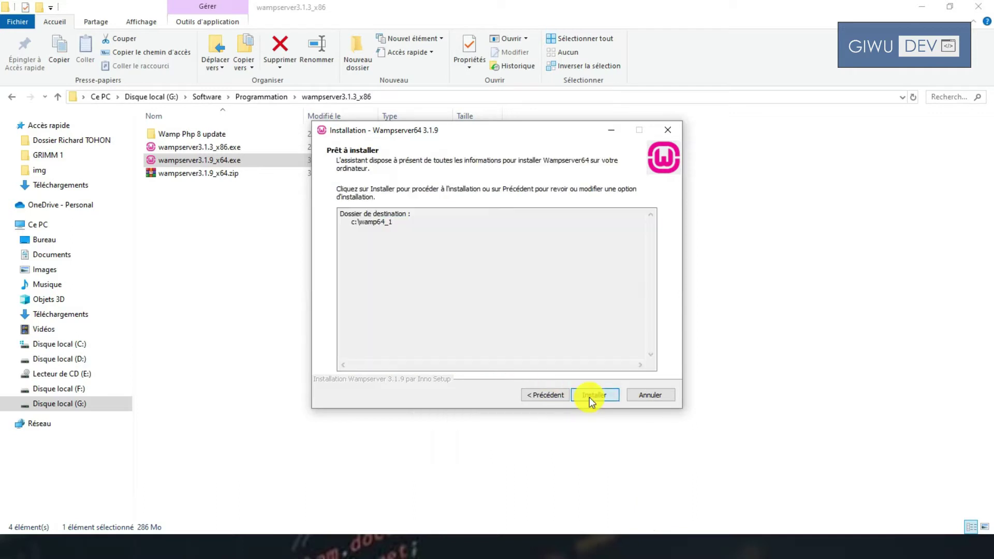
pyautogui.click(589, 396)
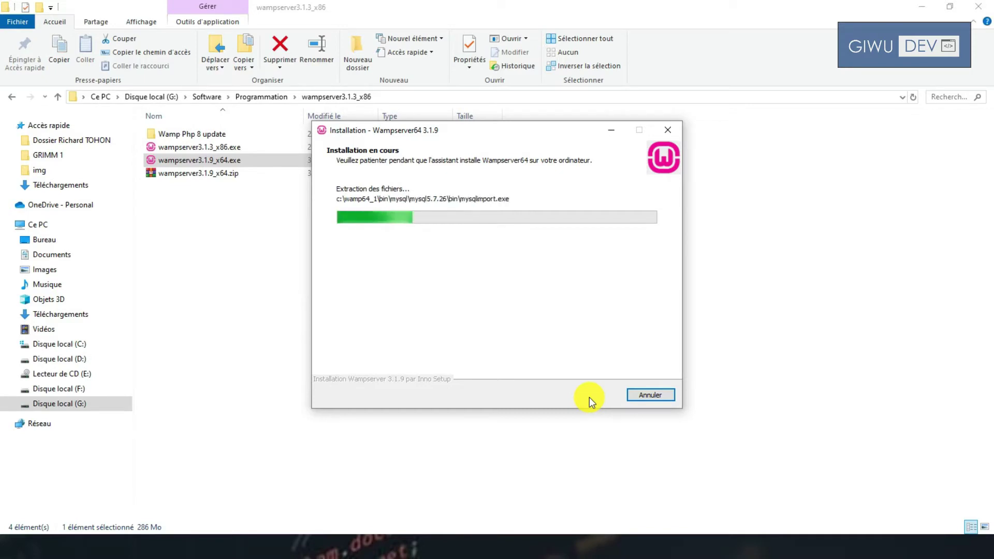
# - Keep Internet Explorer as Wampserver's browser and Notepad as its text editor
pyautogui.moveTo(489, 133); pyautogui.dragTo(483, 158)
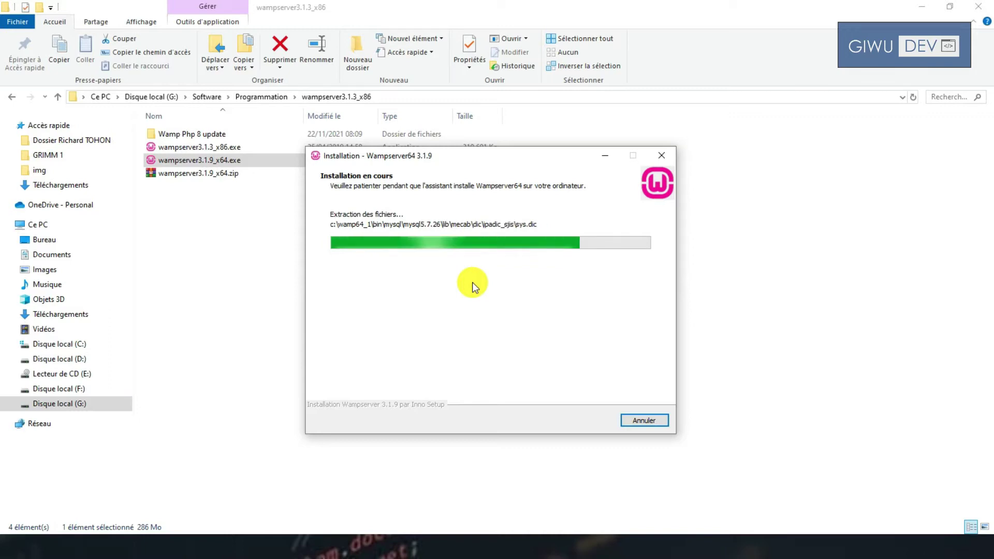
pyautogui.moveTo(457, 158)
pyautogui.mouseDown()
pyautogui.moveTo(465, 192)
pyautogui.moveTo(459, 161)
pyautogui.mouseUp()
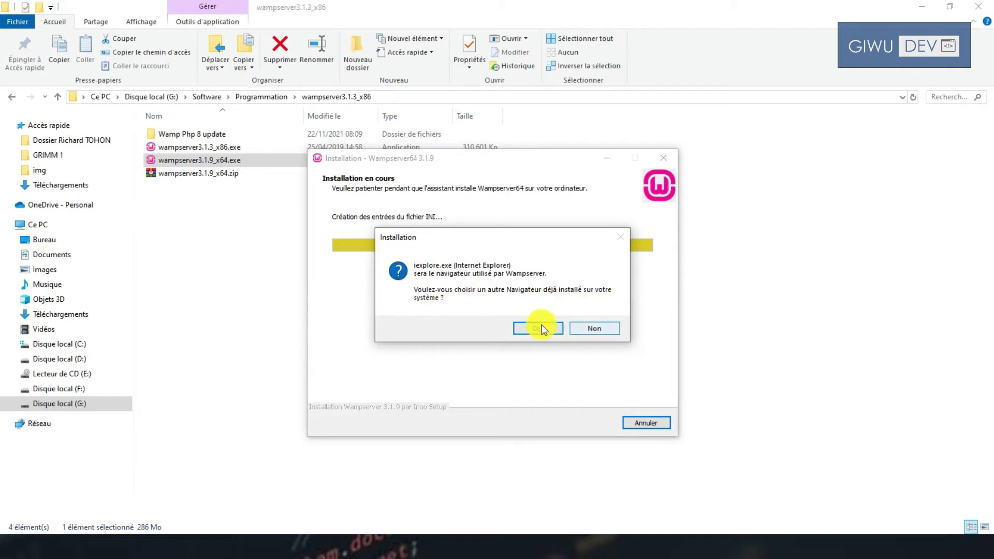
pyautogui.click(604, 332)
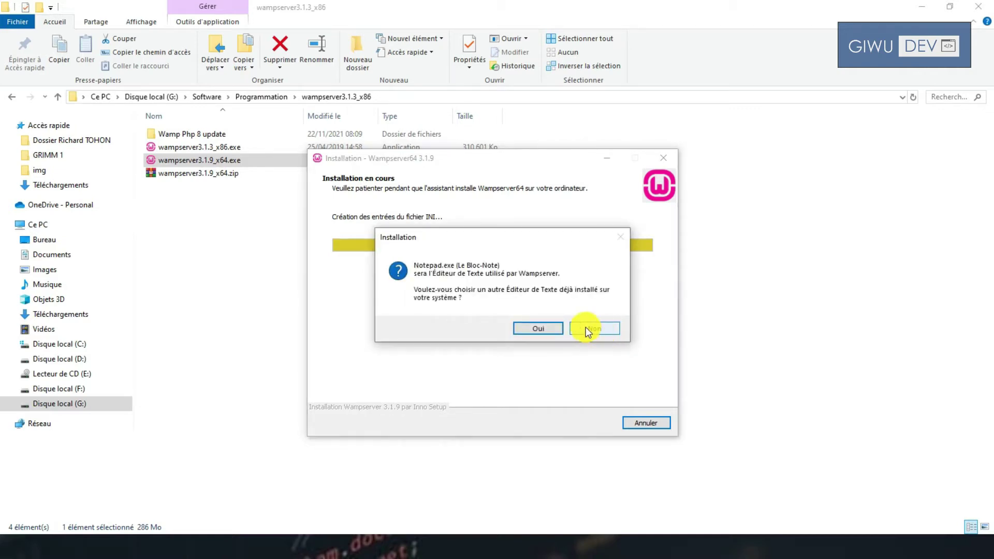
pyautogui.click(588, 326)
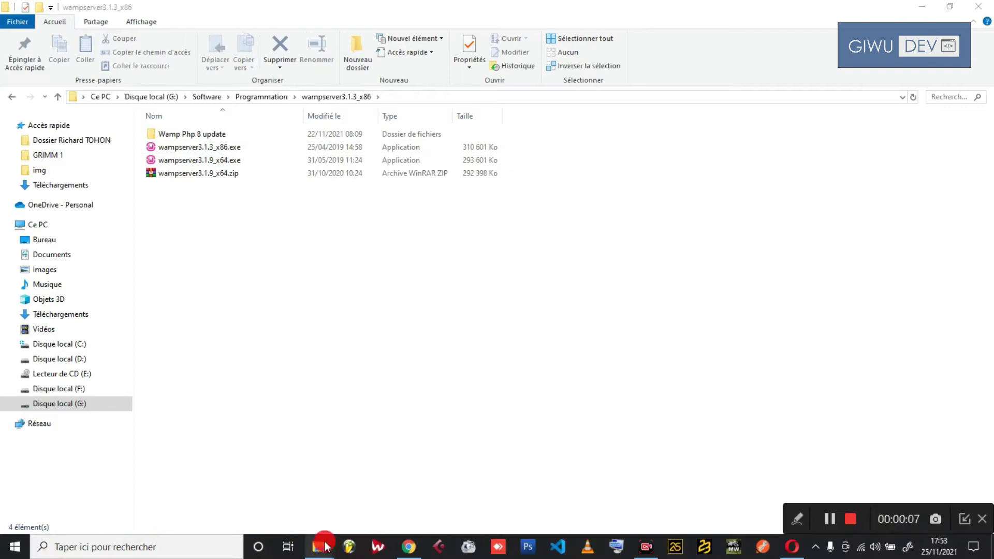
# - Open the wamp64_1 folder on drive C: in a new File Explorer window and run wampmanager.exe
pyautogui.moveTo(325, 546)
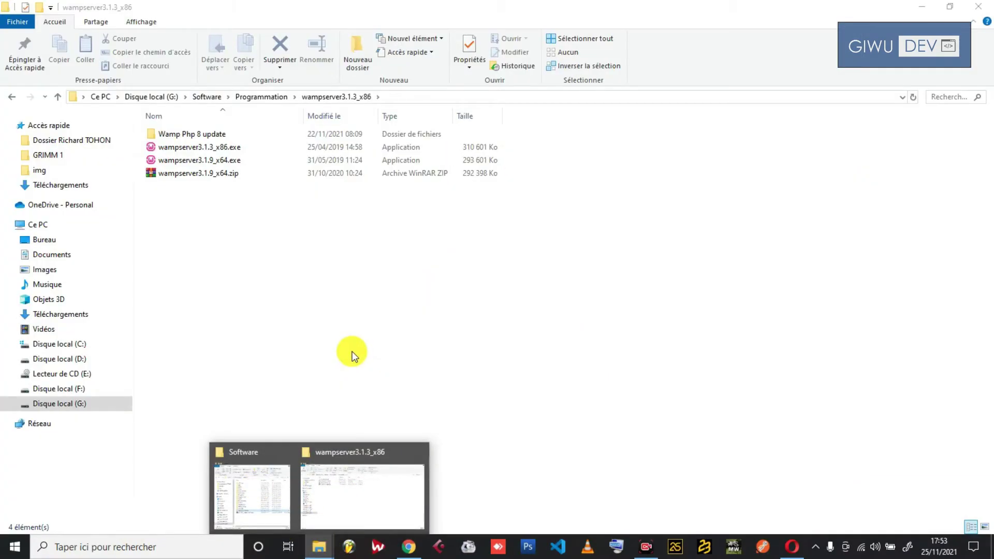
pyautogui.press('super+e')
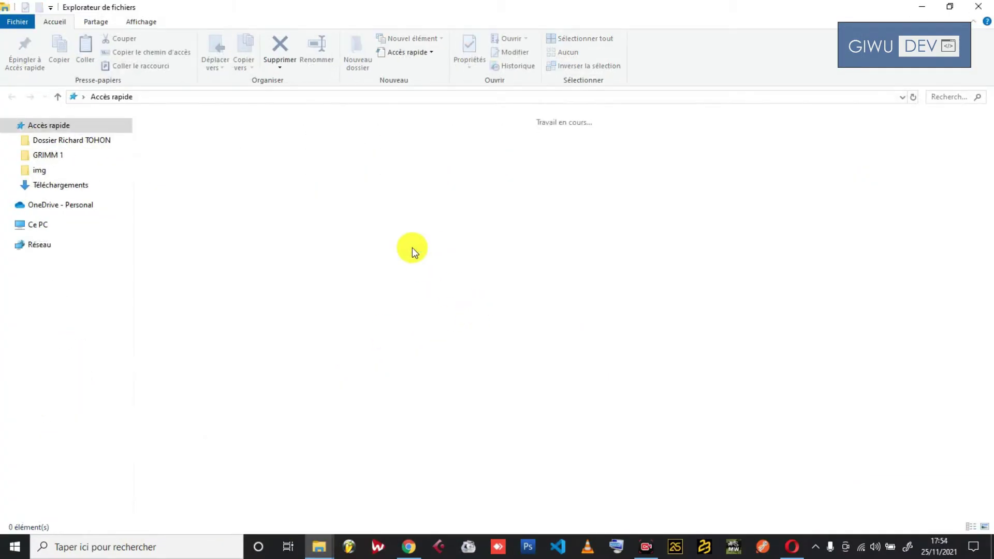
pyautogui.click(73, 231)
pyautogui.doubleClick(241, 238)
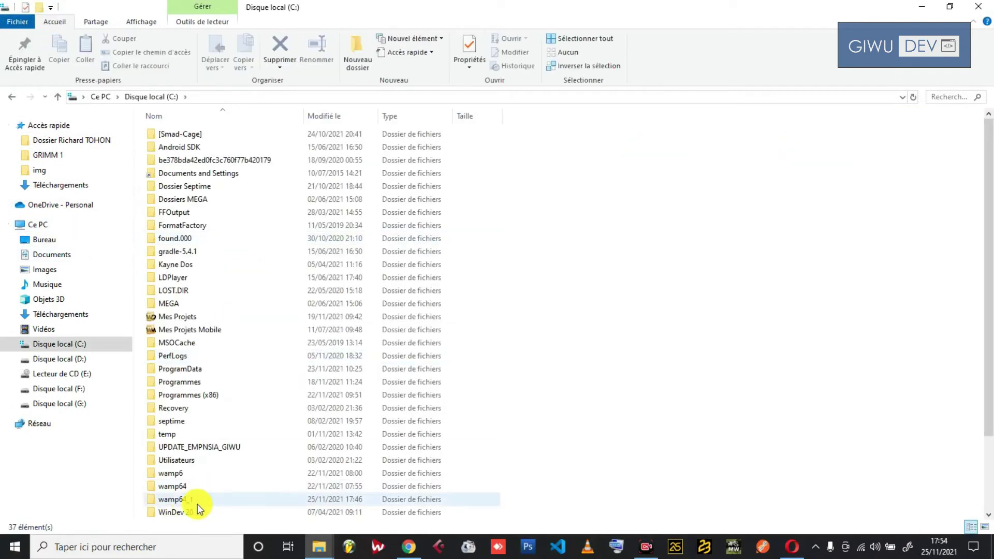
pyautogui.doubleClick(198, 502)
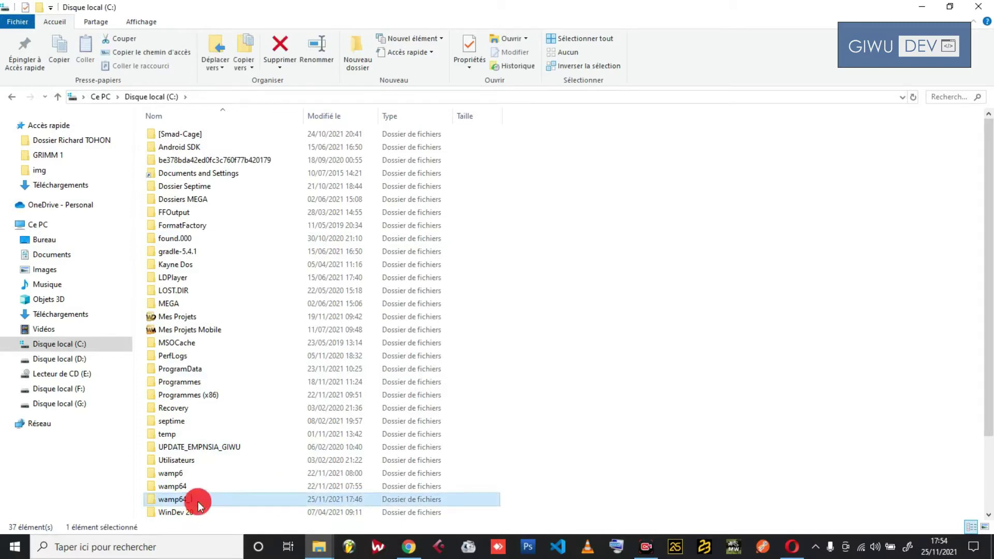
pyautogui.click(207, 434)
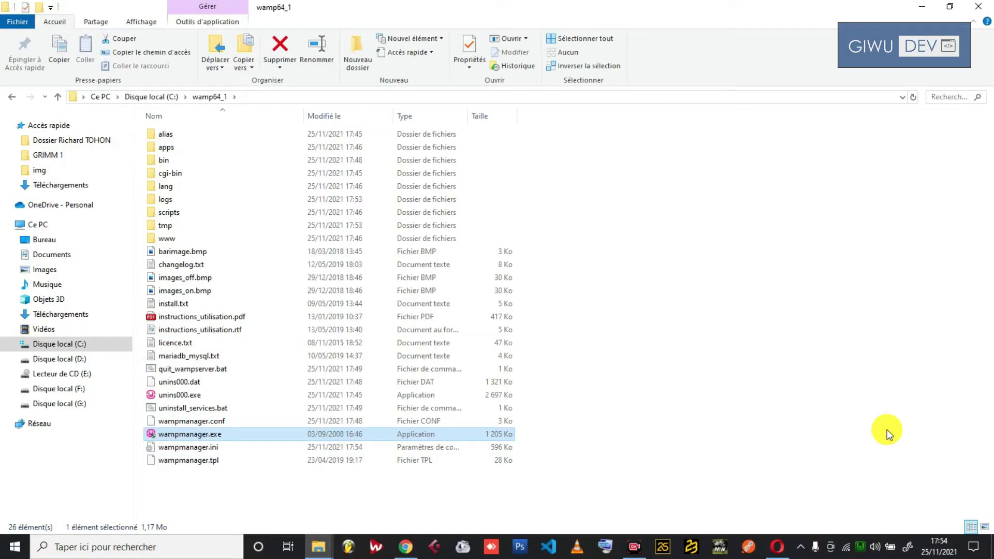
# - Check which PHP versions the running Wampserver offers
pyautogui.click(864, 542)
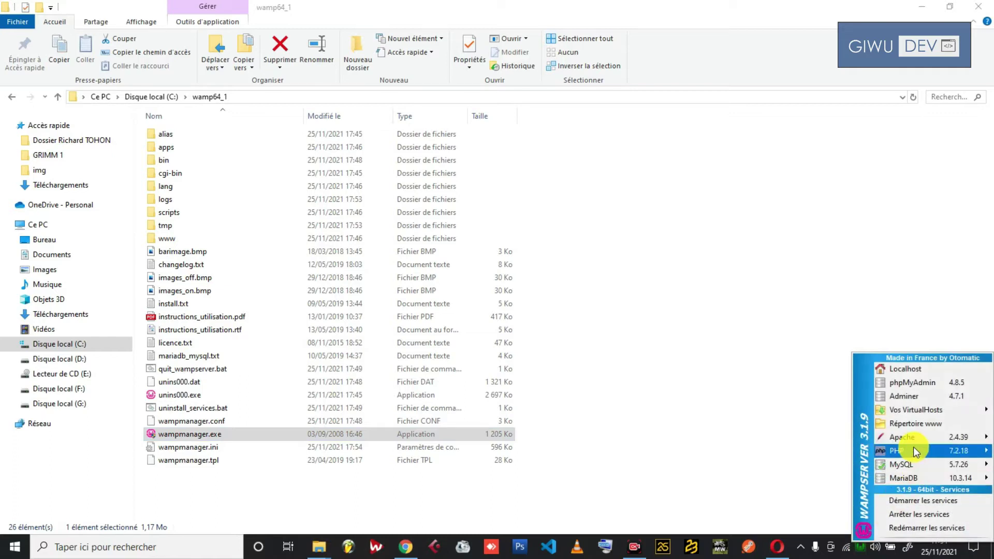
pyautogui.moveTo(913, 447)
pyautogui.moveTo(811, 450)
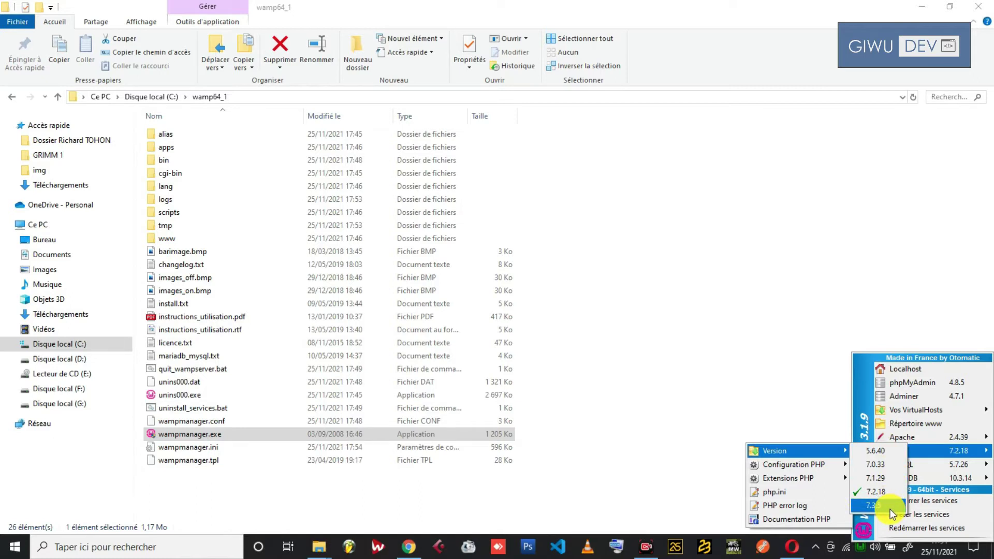
pyautogui.click(753, 356)
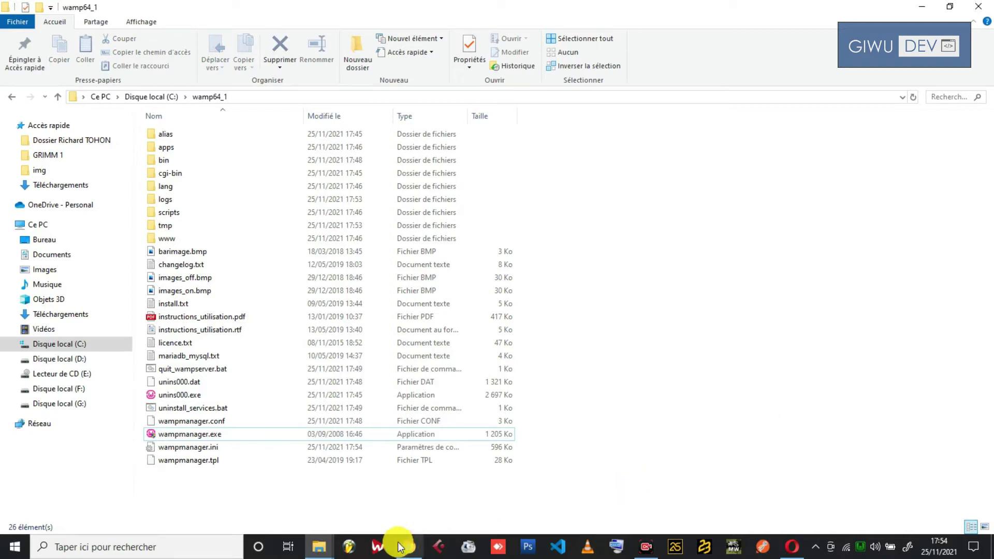
# - Switch to Opera and find the PHP 64 bit x64 addons on the wampserver.aviatechno.net page
pyautogui.click(325, 550)
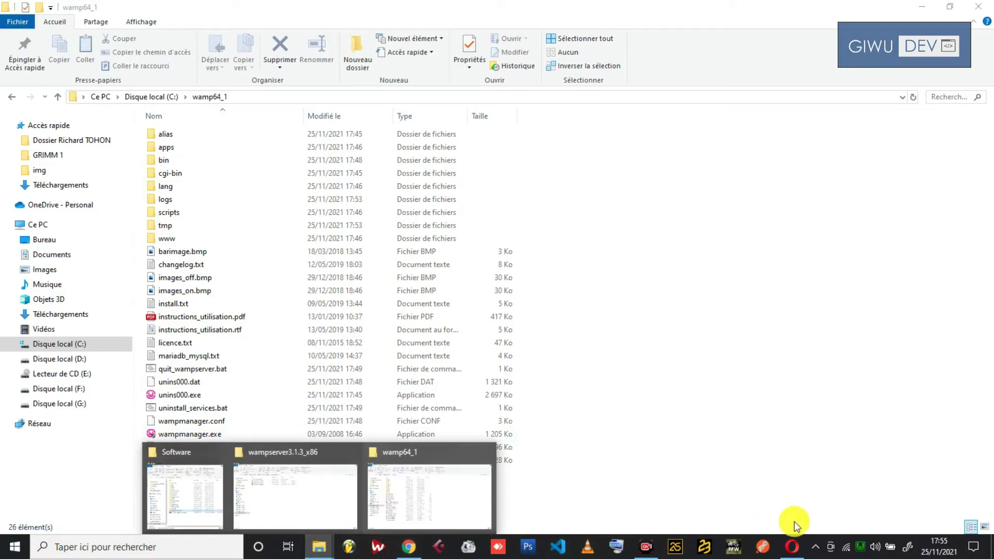
pyautogui.click(794, 549)
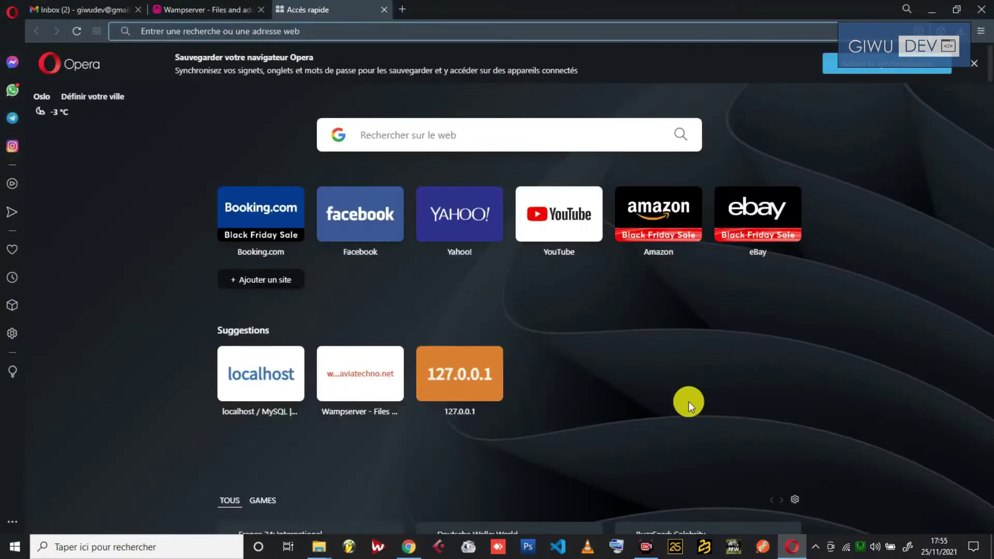
pyautogui.click(210, 11)
pyautogui.click(284, 27)
pyautogui.click(286, 28)
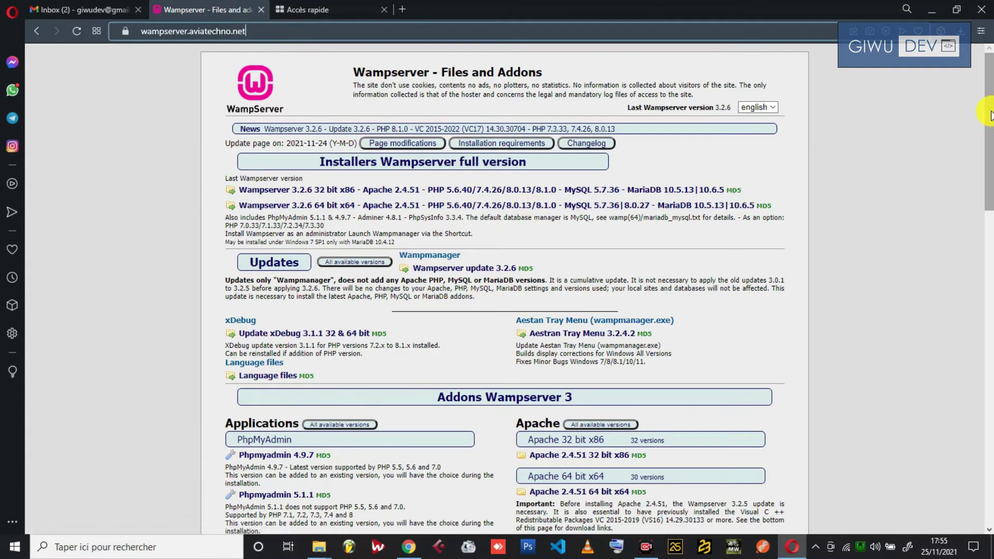
pyautogui.moveTo(990, 115); pyautogui.dragTo(990, 121)
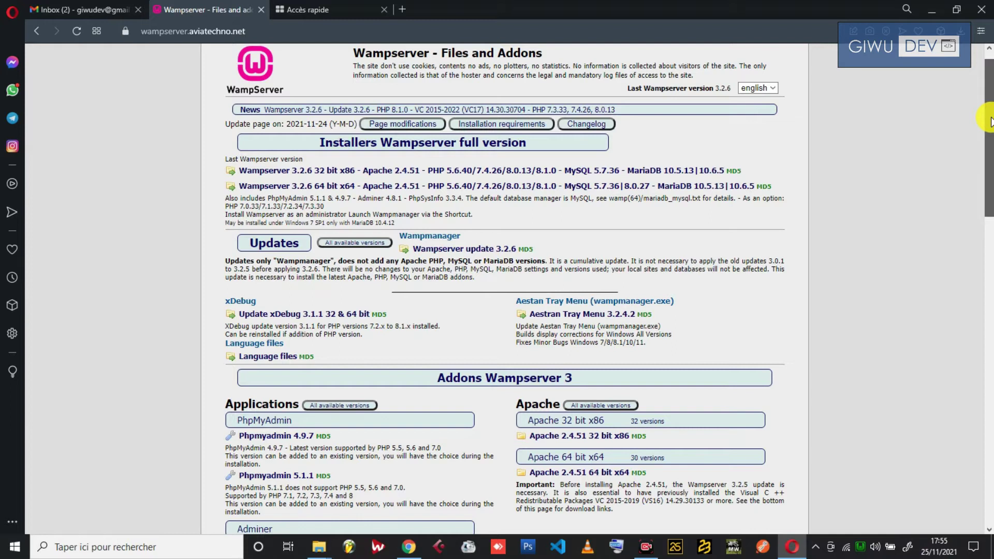
pyautogui.moveTo(990, 118); pyautogui.dragTo(989, 284)
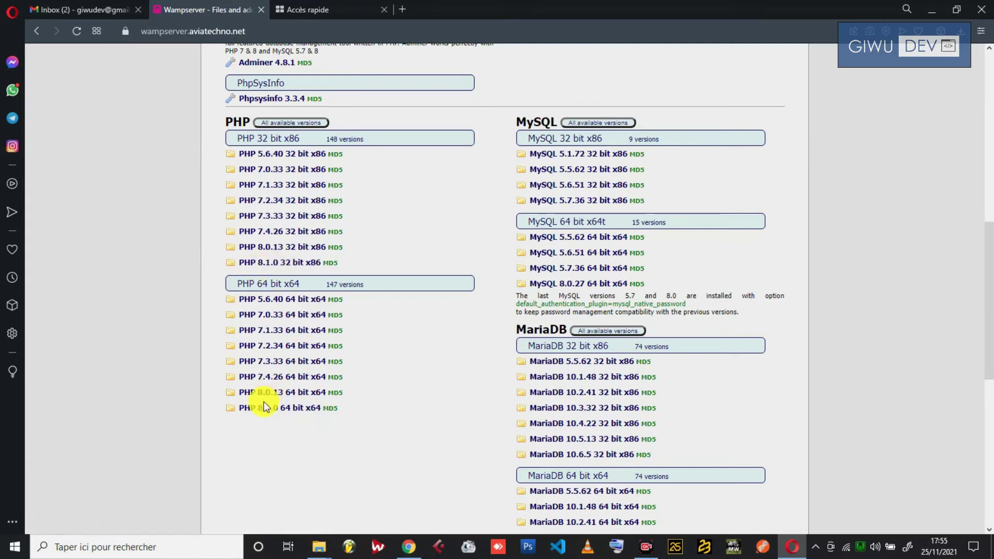
pyautogui.click(289, 409)
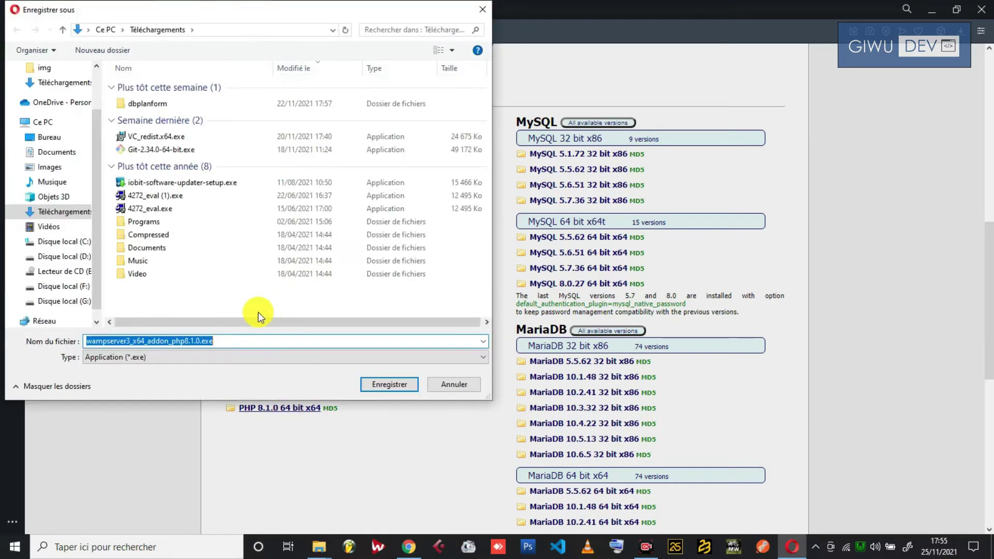
pyautogui.click(230, 346)
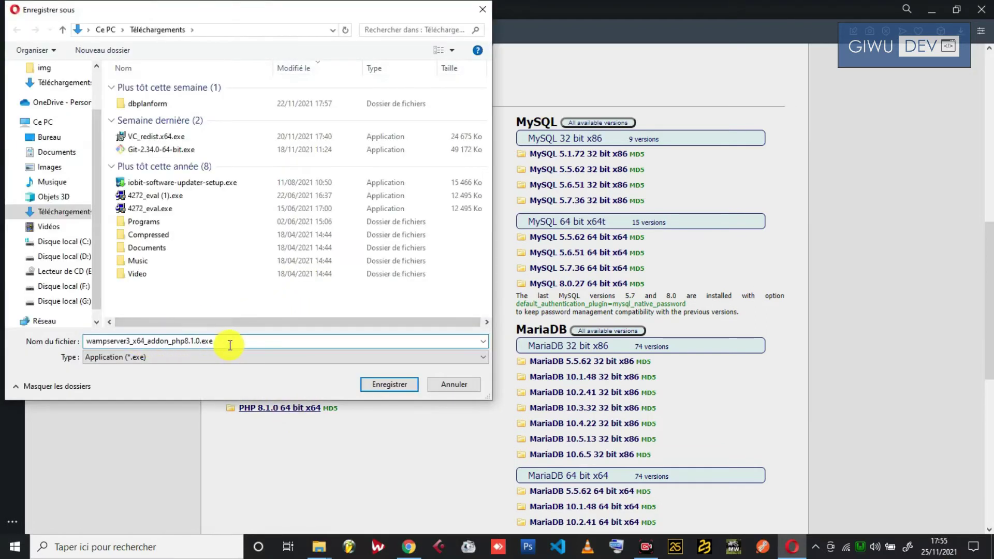
pyautogui.moveTo(251, 342); pyautogui.dragTo(74, 343)
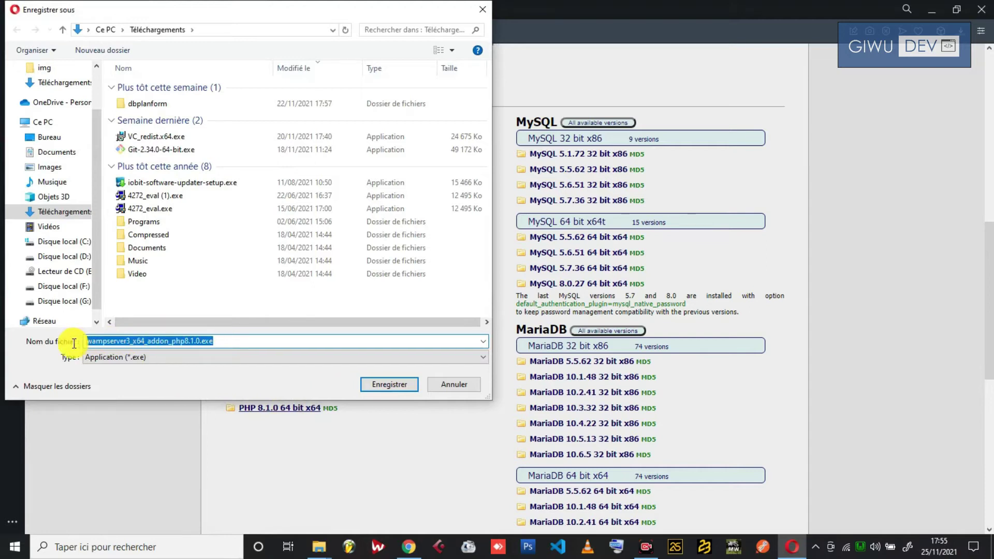
pyautogui.click(232, 337)
pyautogui.moveTo(261, 13); pyautogui.dragTo(307, 60)
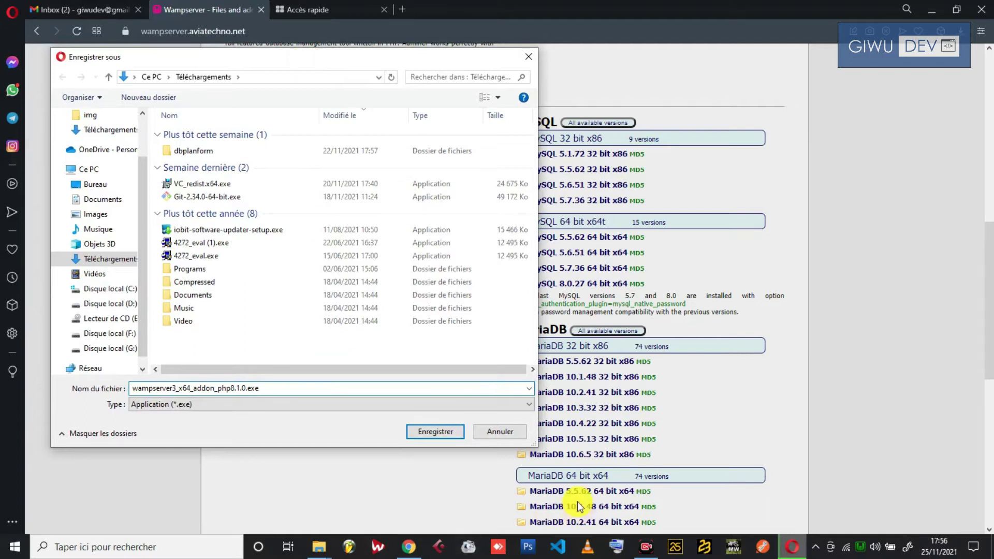
pyautogui.click(502, 435)
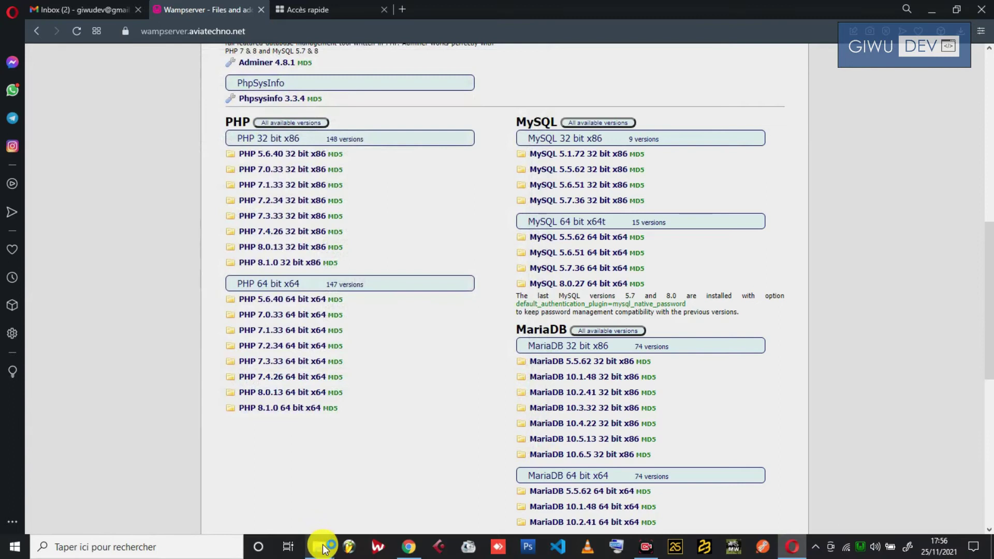
# - Switch to the wampserver3.1.3_x86 folder in File Explorer, open Wamp Php 8 update and run wampserver3_x64_addon_php8.0.13.exe
pyautogui.moveTo(318, 543)
pyautogui.click(290, 508)
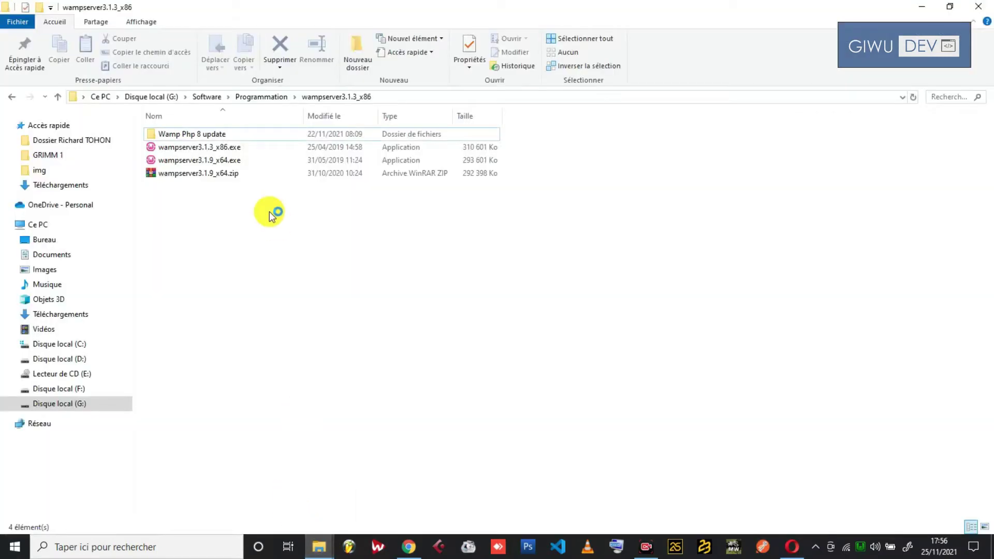
pyautogui.doubleClick(237, 135)
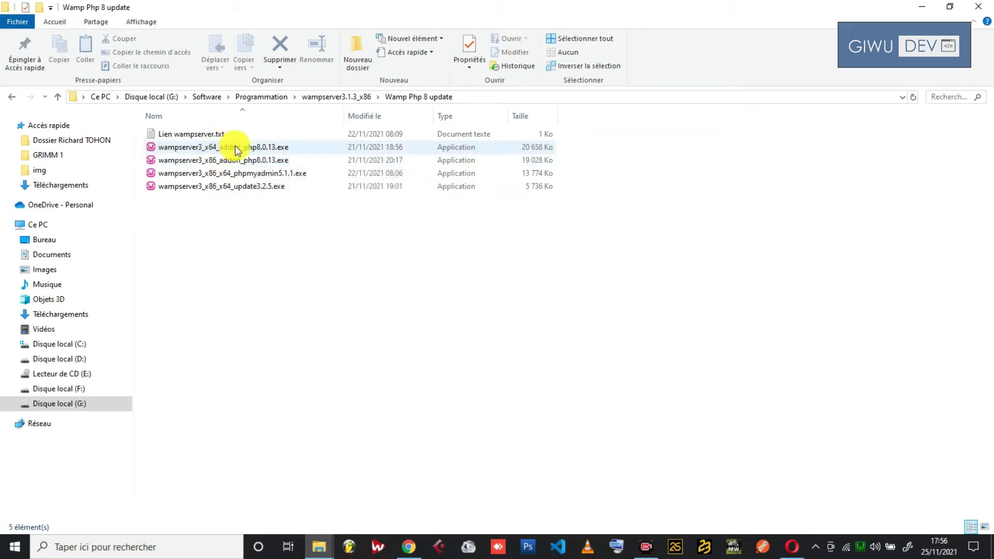
pyautogui.doubleClick(256, 151)
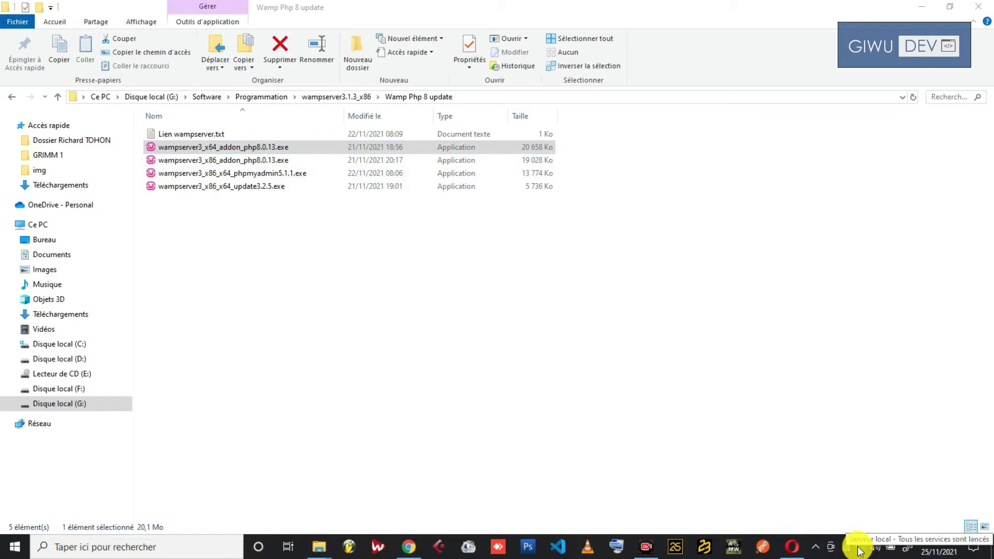
# - Close the running Wampserver and start installing the PHP 8.0.13 addon with Français as the setup language
pyautogui.rightClick(860, 551)
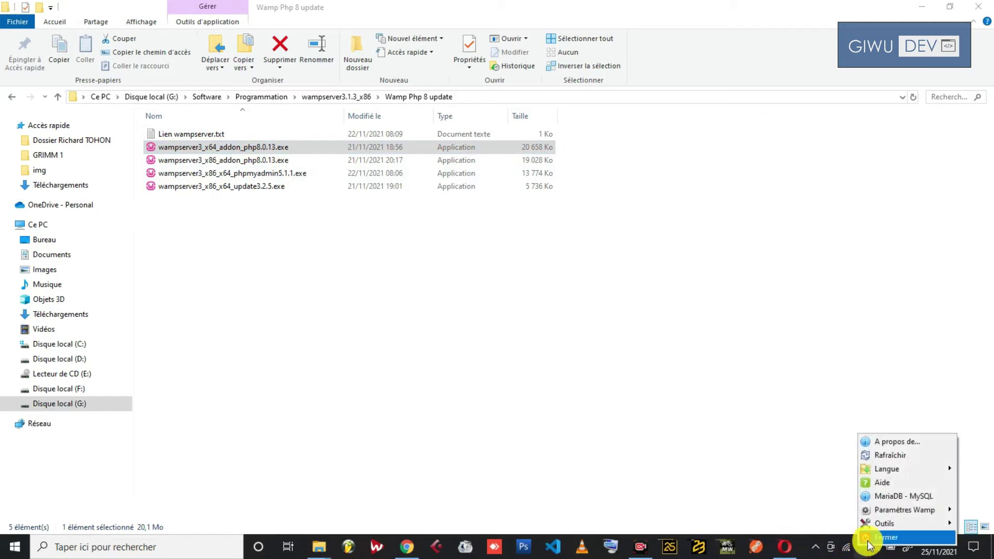
pyautogui.click(887, 538)
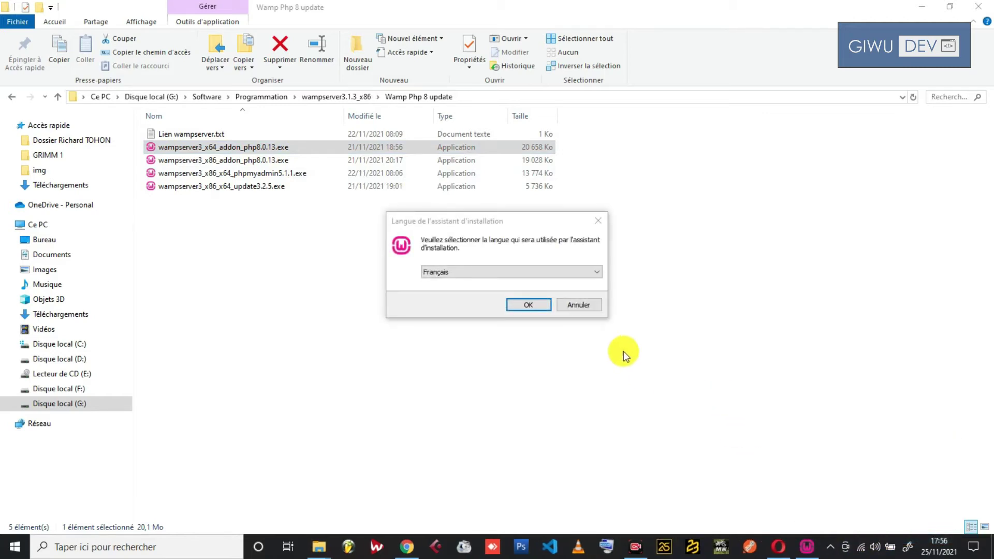
pyautogui.click(496, 272)
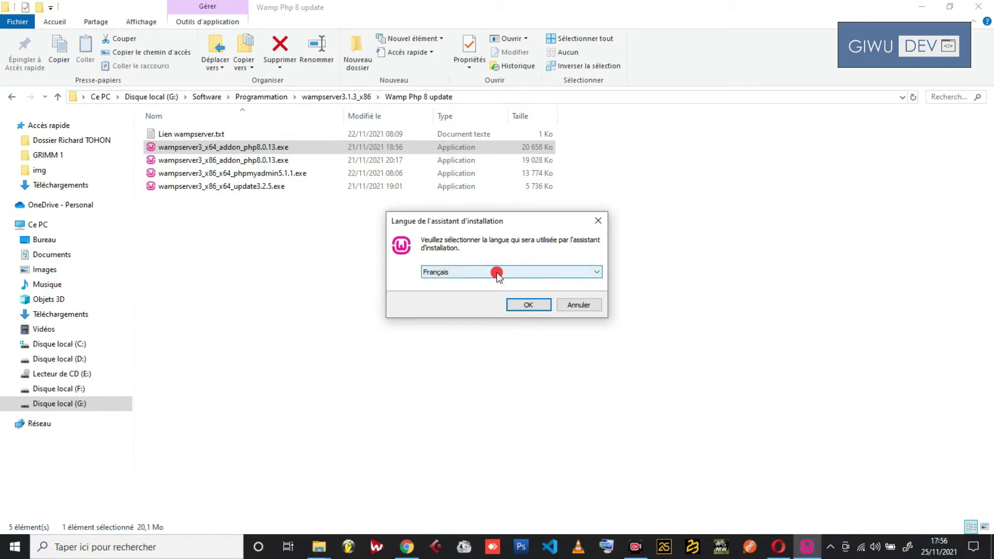
pyautogui.click(519, 303)
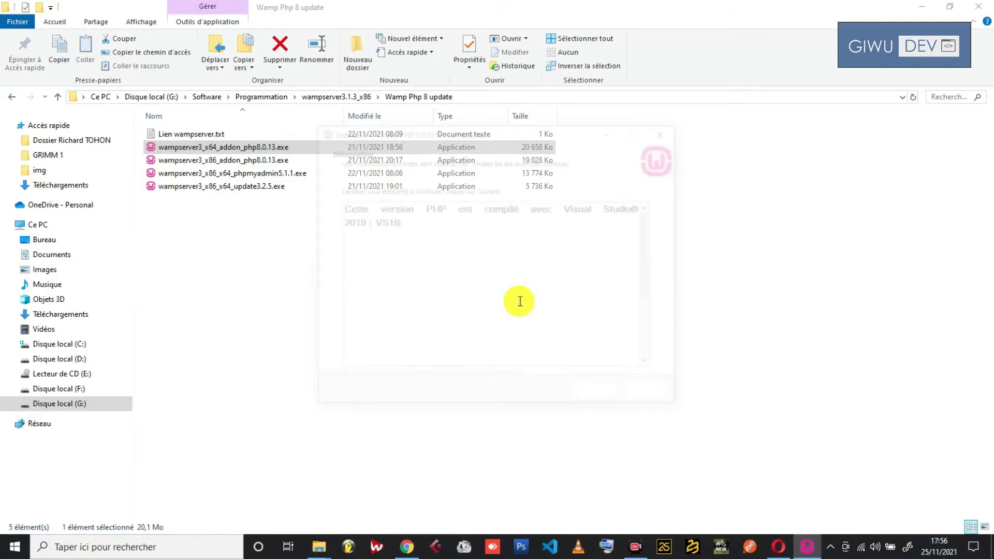
pyautogui.click(611, 394)
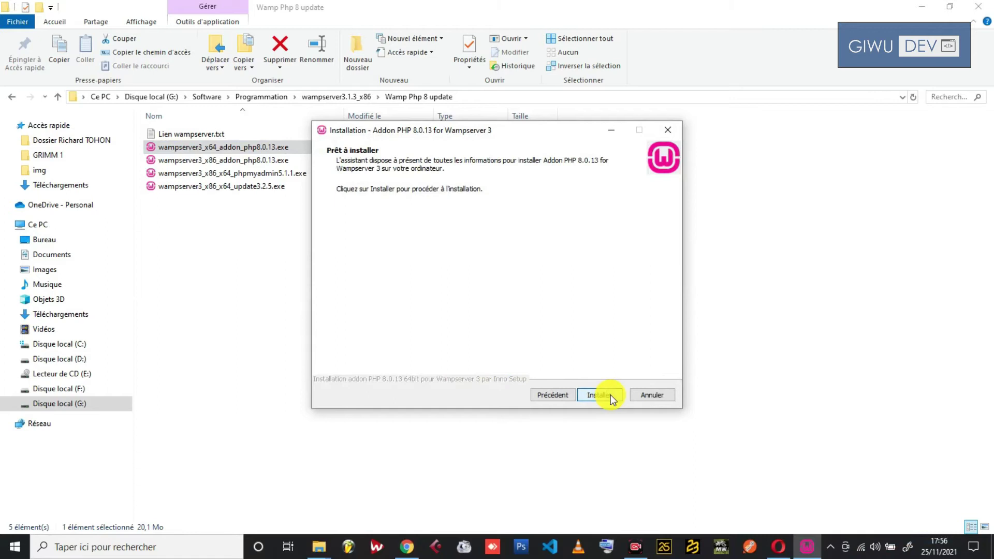
pyautogui.click(610, 395)
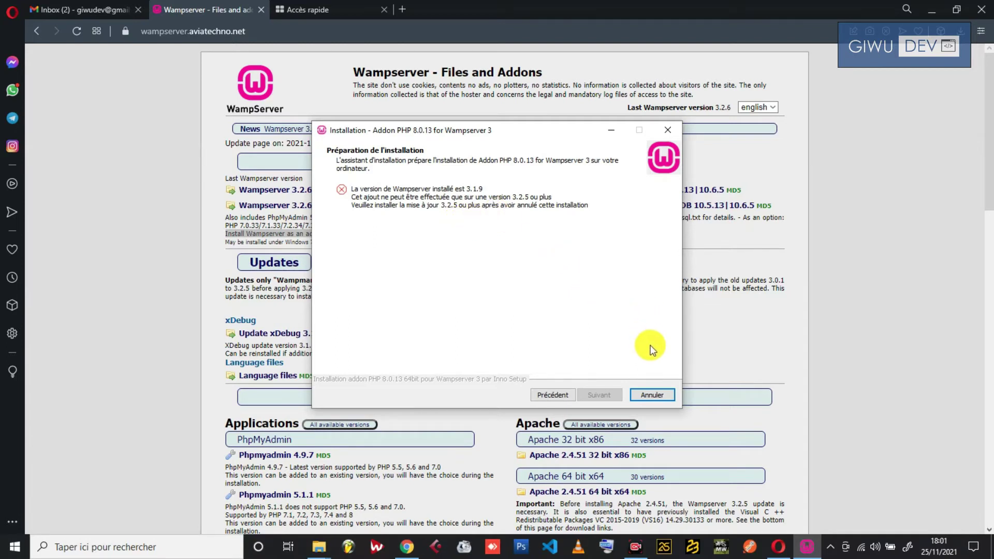
pyautogui.click(731, 328)
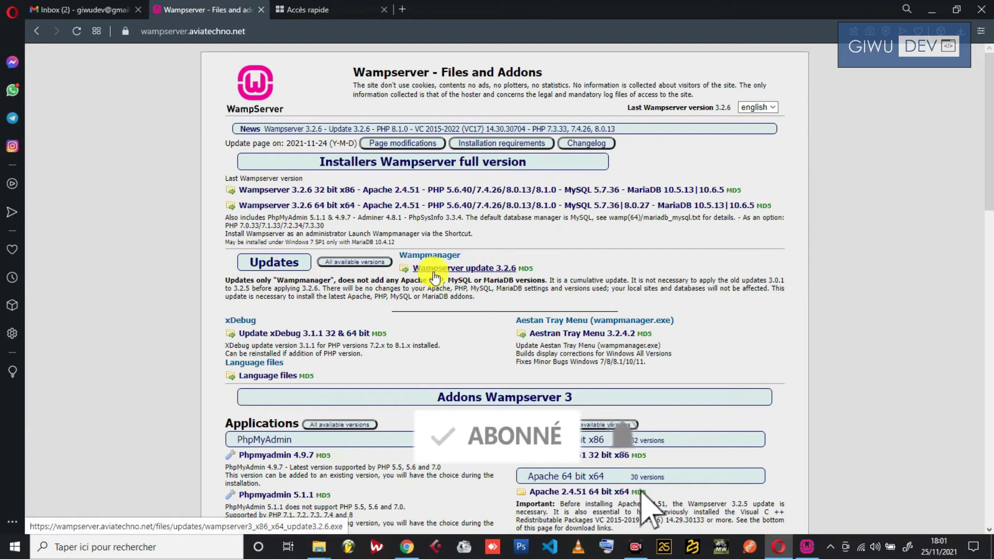
pyautogui.click(500, 273)
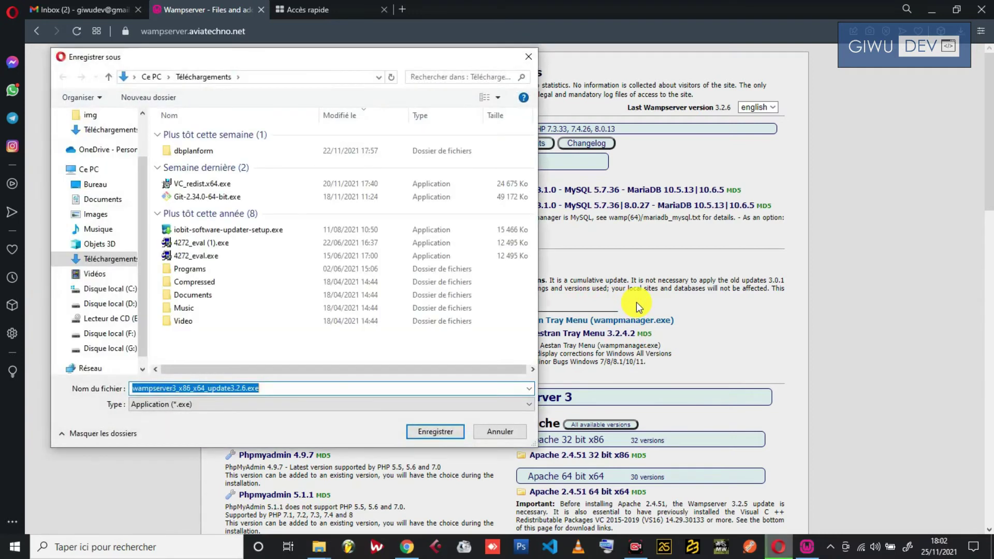
pyautogui.click(281, 388)
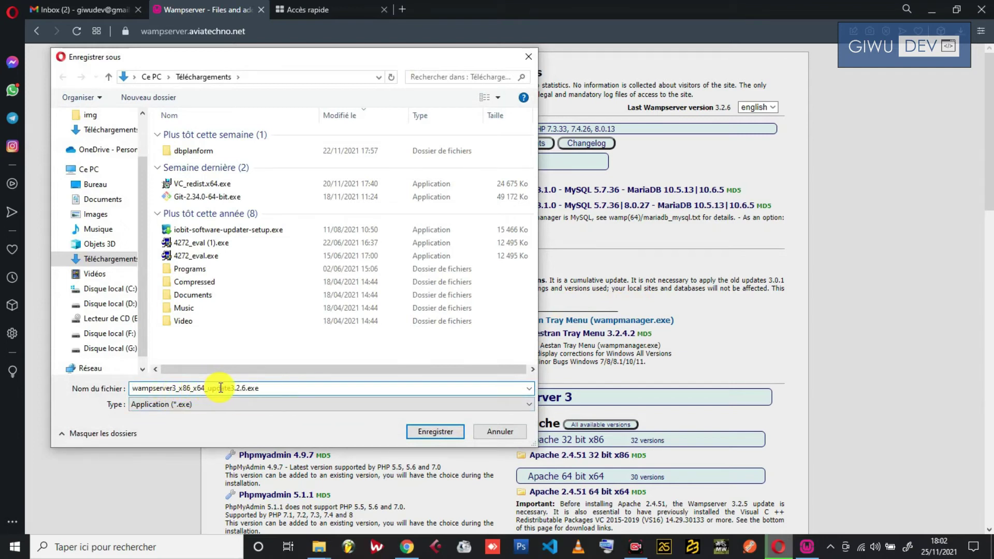
pyautogui.click(502, 432)
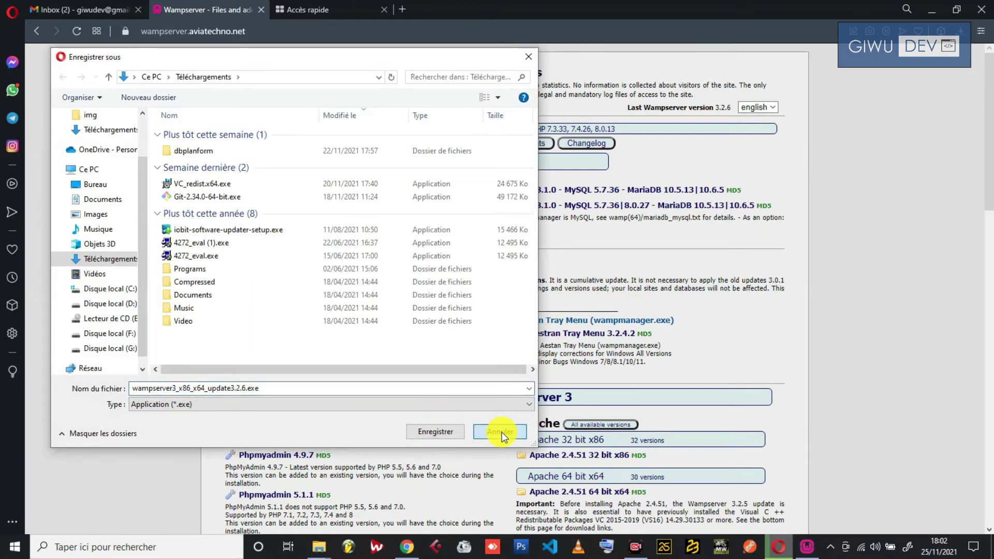
# - Switch to the Wamp Php 8 update folder in File Explorer, run wampserver3_x86_x64_update3.2.5.exe and accept the setup language
pyautogui.moveTo(318, 546)
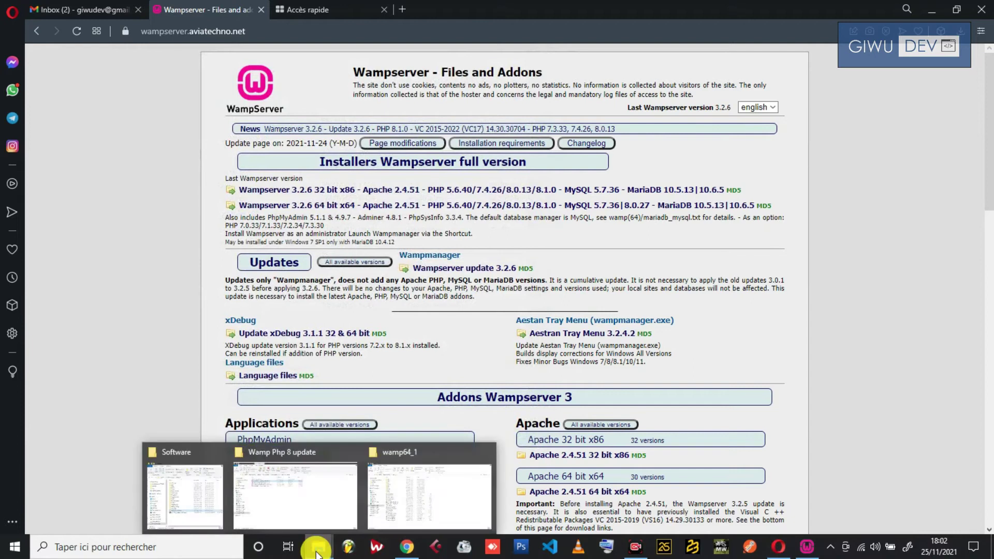
pyautogui.click(320, 502)
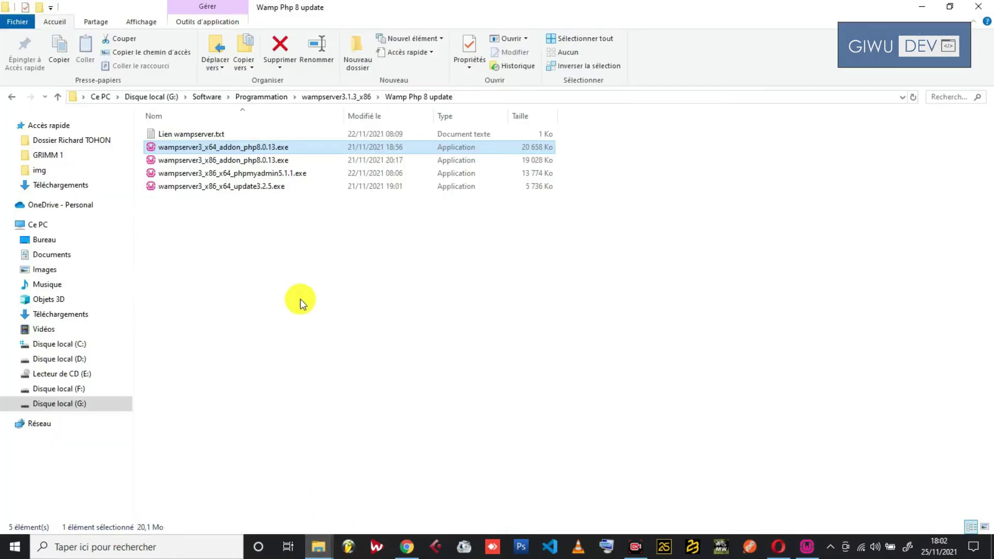
pyautogui.click(220, 190)
pyautogui.doubleClick(219, 191)
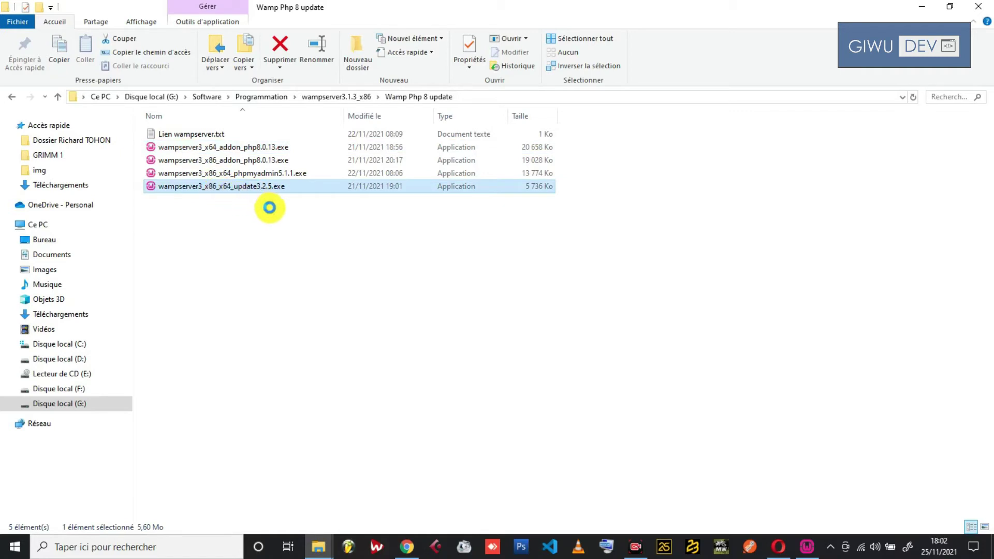
pyautogui.rightClick(269, 207)
pyautogui.click(271, 206)
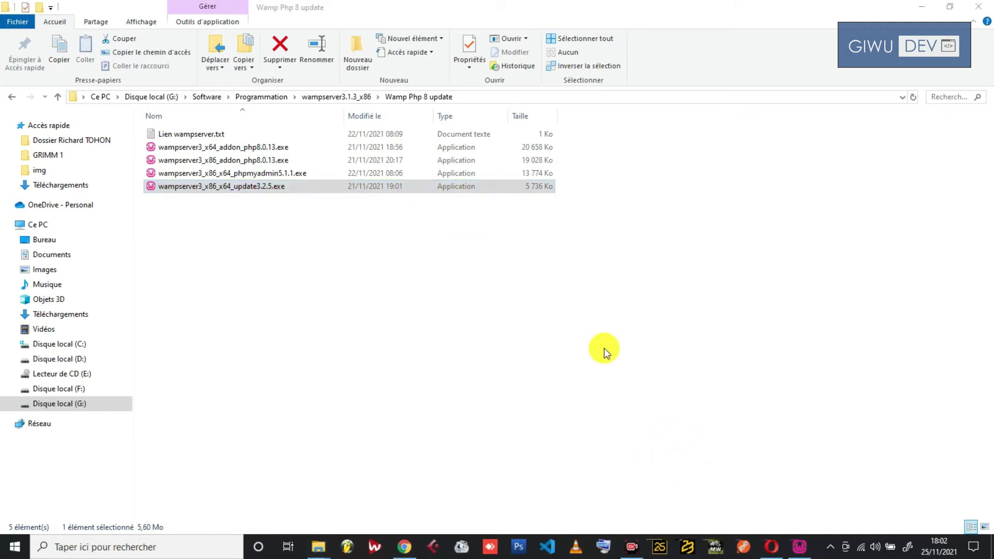
pyautogui.click(529, 305)
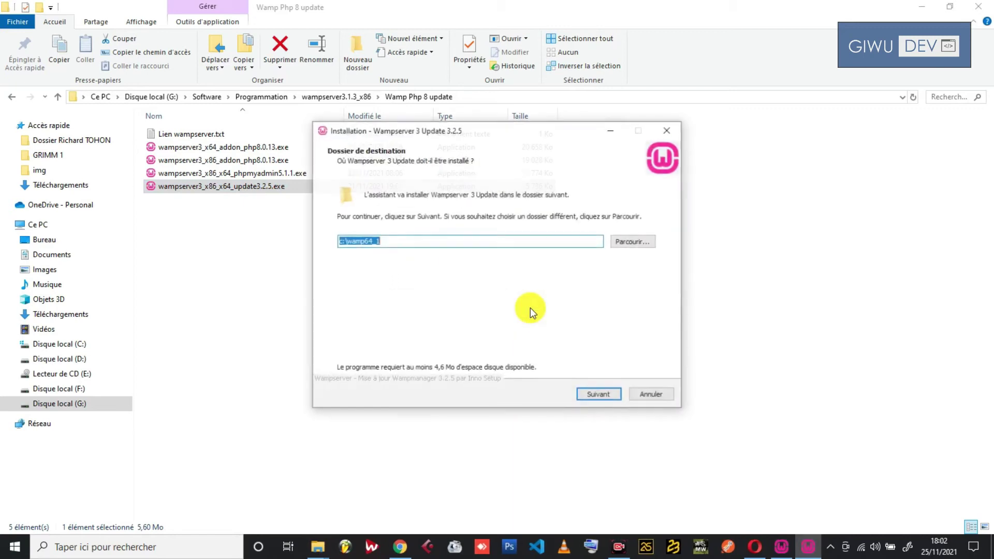
# - Install Wampserver 3 Update 3.2.5 into c:\wamp64_1 with the Couleurs Wampserver menu colours and finish the wizard
pyautogui.click(454, 246)
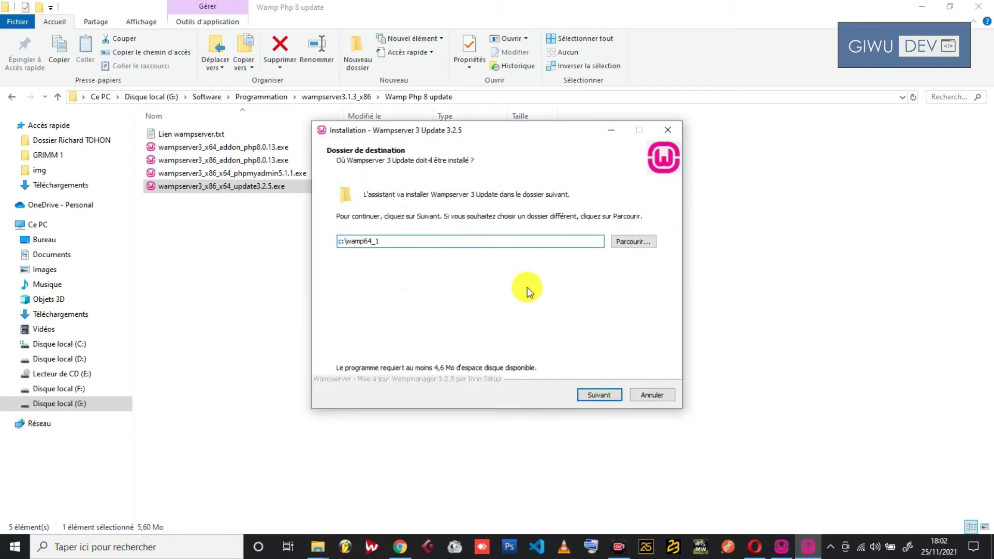
pyautogui.click(602, 395)
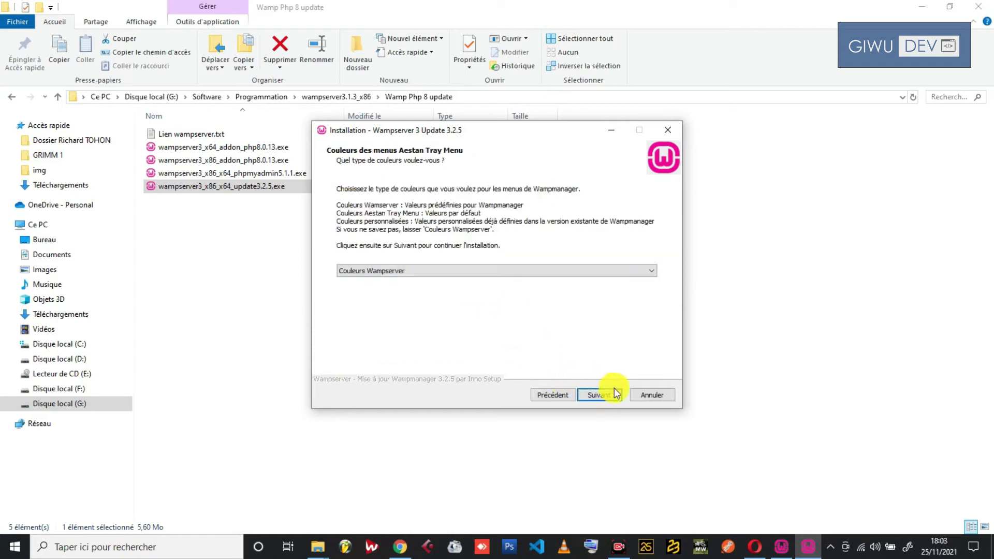
pyautogui.click(615, 395)
pyautogui.click(609, 398)
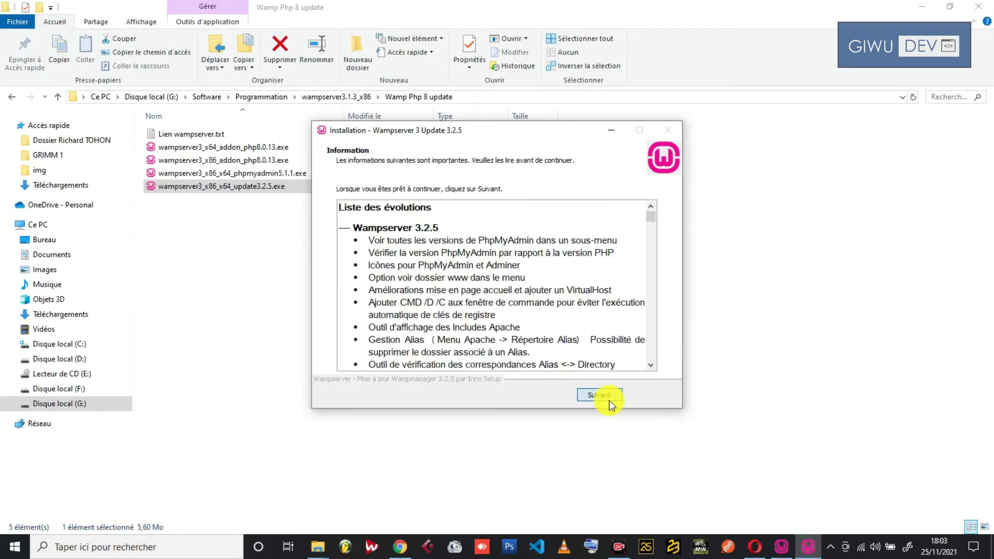
pyautogui.click(609, 395)
pyautogui.click(609, 397)
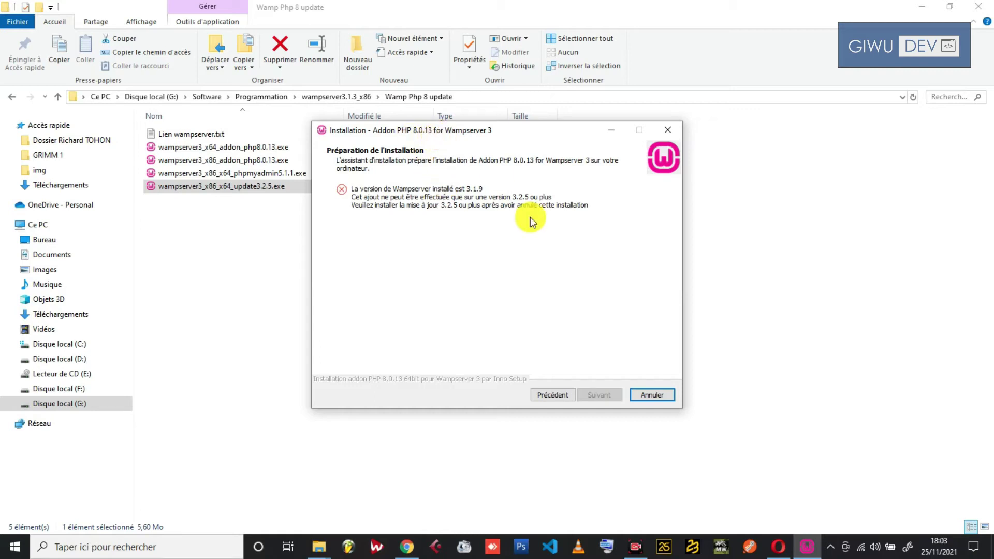
# - Go back in the PHP 8.0.13 addon wizard, retry the installation and complete it
pyautogui.click(553, 393)
pyautogui.click(596, 395)
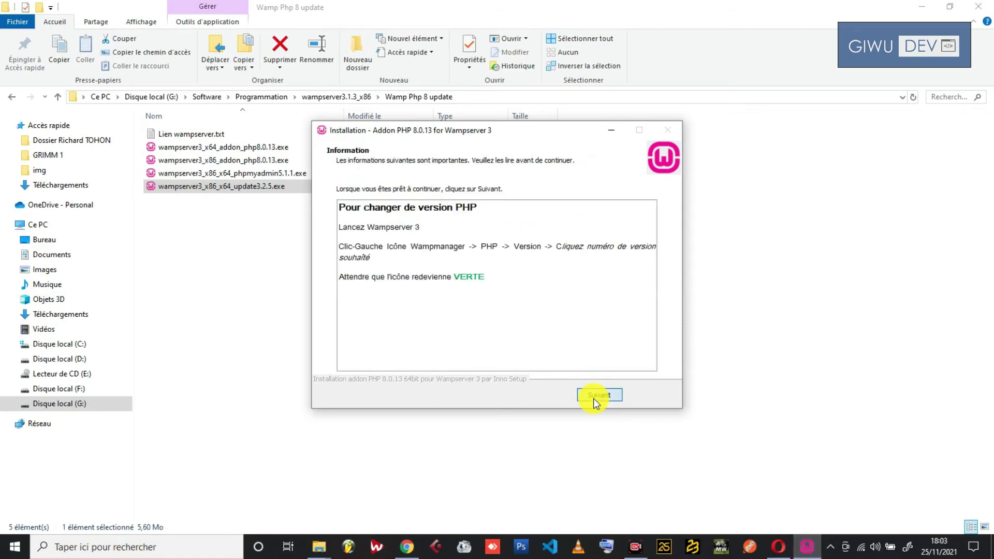
pyautogui.click(593, 398)
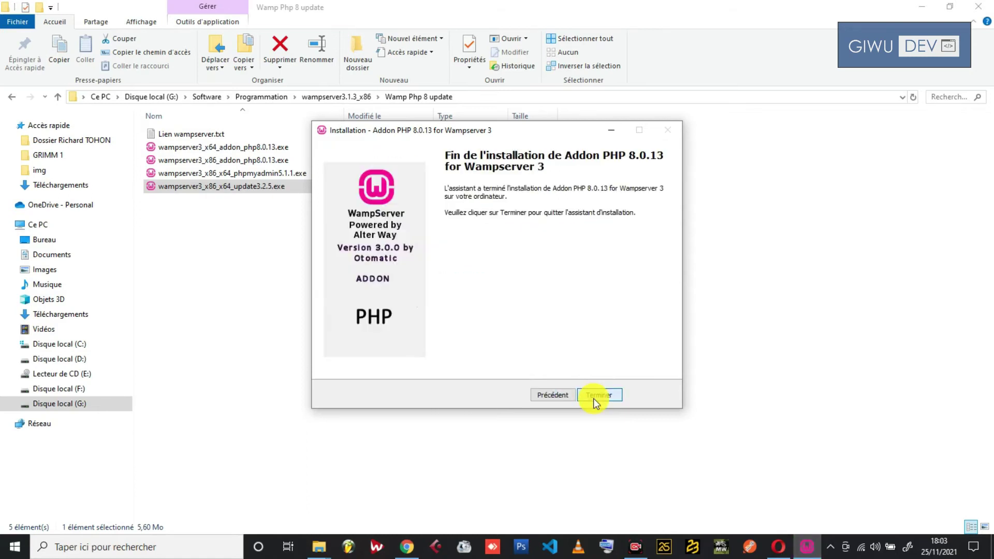
pyautogui.click(599, 395)
# - Open the wamp64_1 folder on drive C: from the Software Explorer window and run wampmanager.exe
pyautogui.moveTo(317, 553)
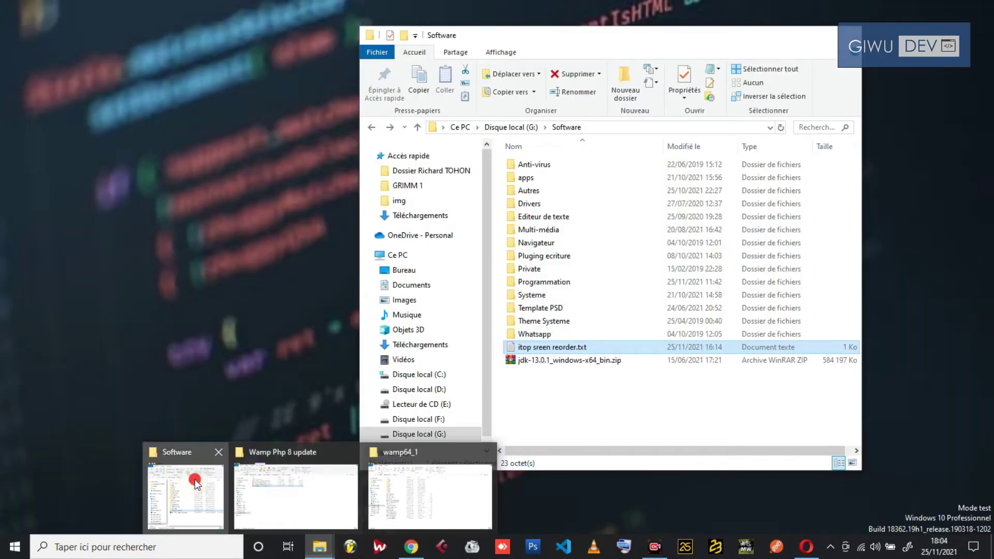
pyautogui.click(194, 479)
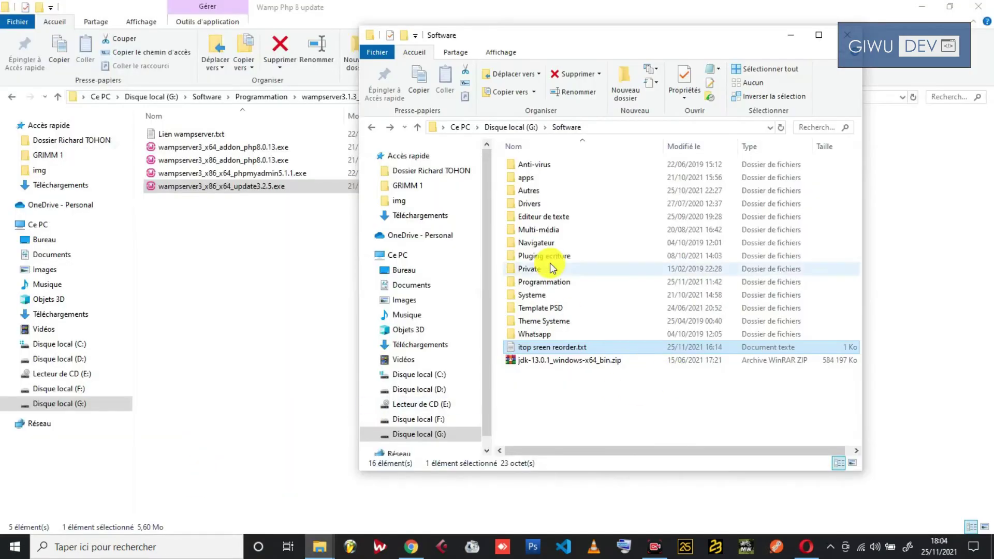
pyautogui.click(412, 254)
pyautogui.doubleClick(595, 344)
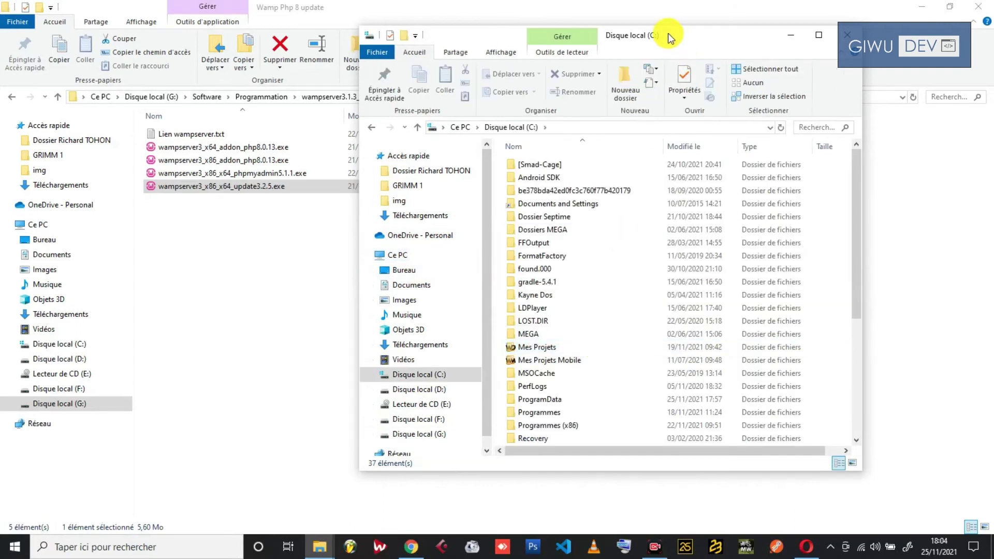
pyautogui.moveTo(668, 26); pyautogui.dragTo(679, 4)
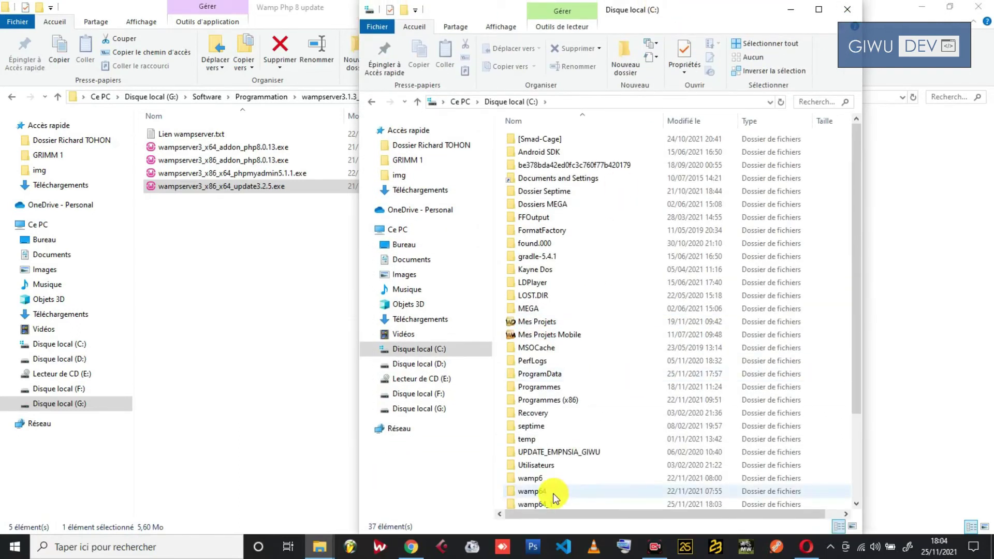
pyautogui.click(549, 502)
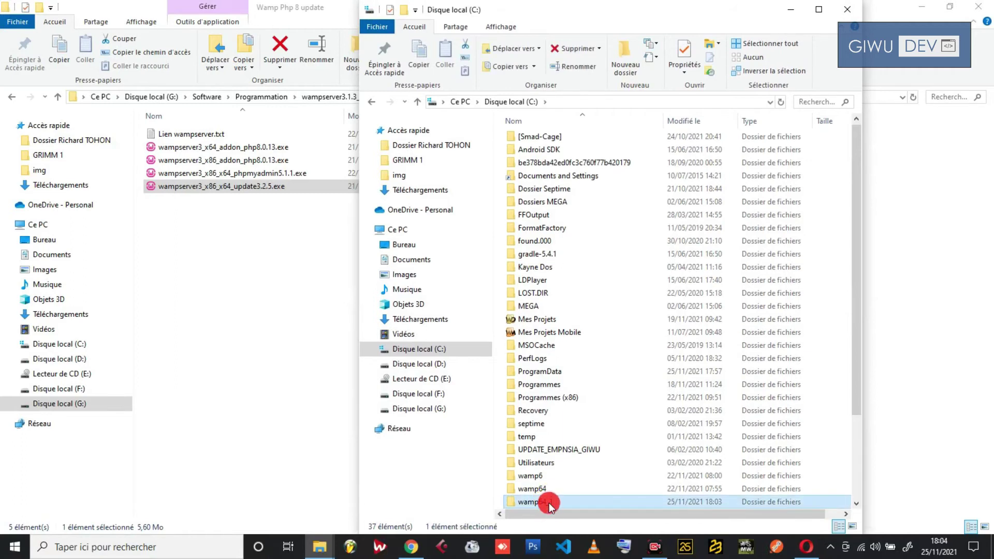
pyautogui.doubleClick(549, 502)
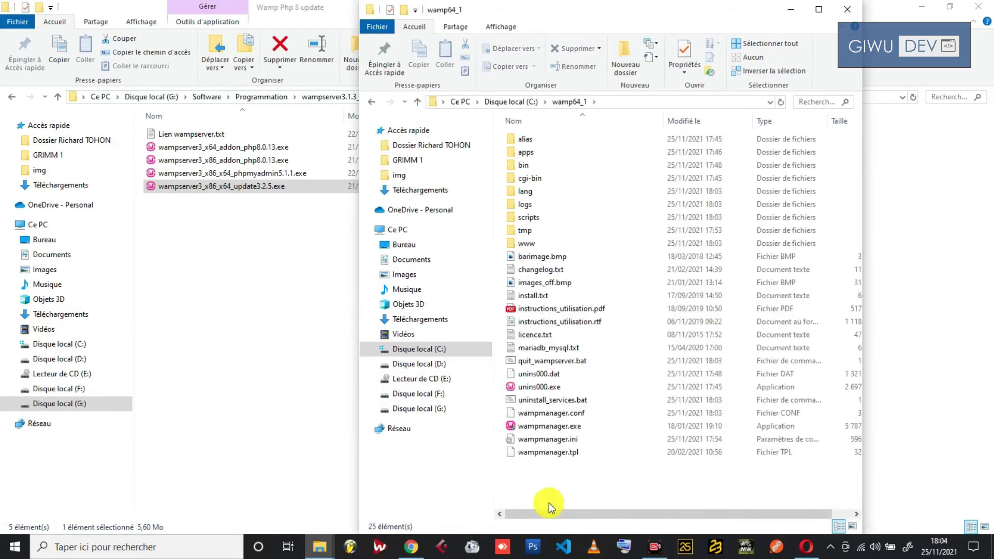
pyautogui.doubleClick(559, 426)
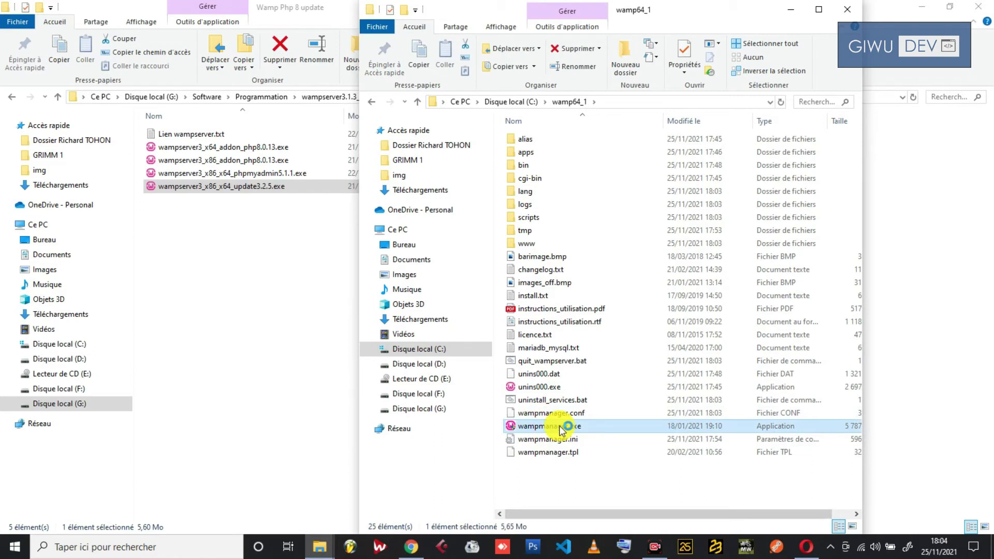
# - Switch to Opera and load the Wampserver home page at localhost in the Accès rapide tab
pyautogui.click(806, 546)
pyautogui.click(324, 9)
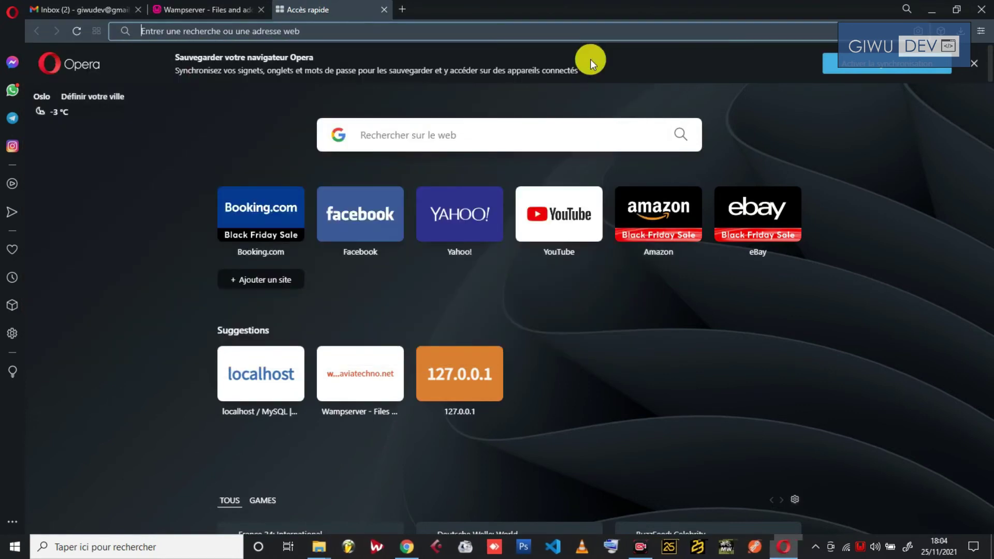
pyautogui.click(544, 34)
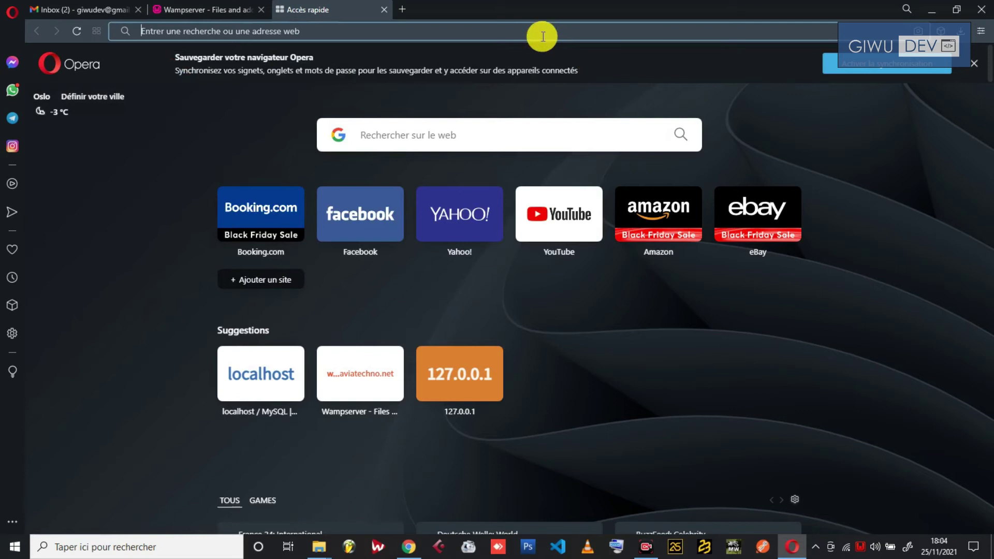
pyautogui.write('local')
pyautogui.press('Right')
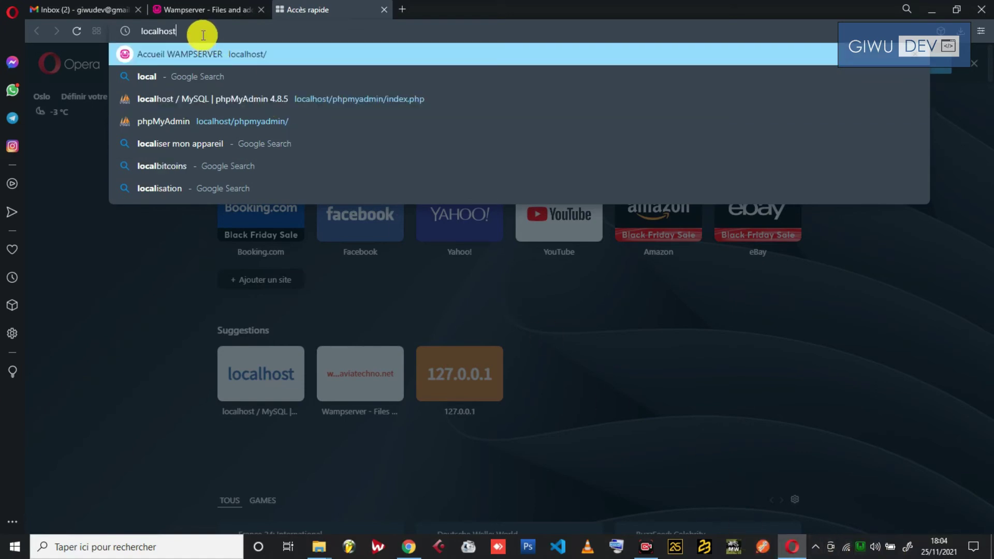
pyautogui.press('Return')
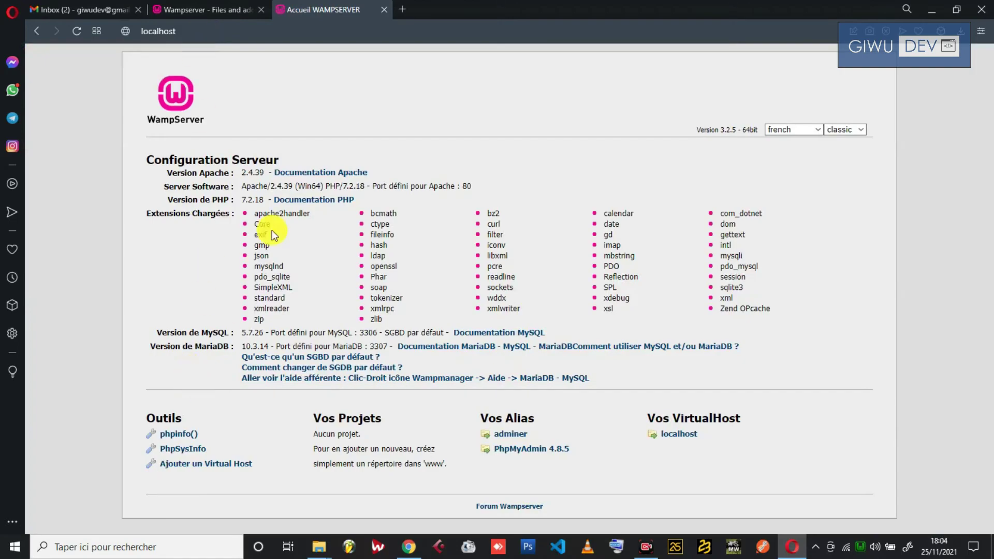
# - Open the phpMyAdmin page at localhost/phpmyadmin/ in the Wampserver home page's browser tab
pyautogui.click(207, 32)
pyautogui.click(208, 32)
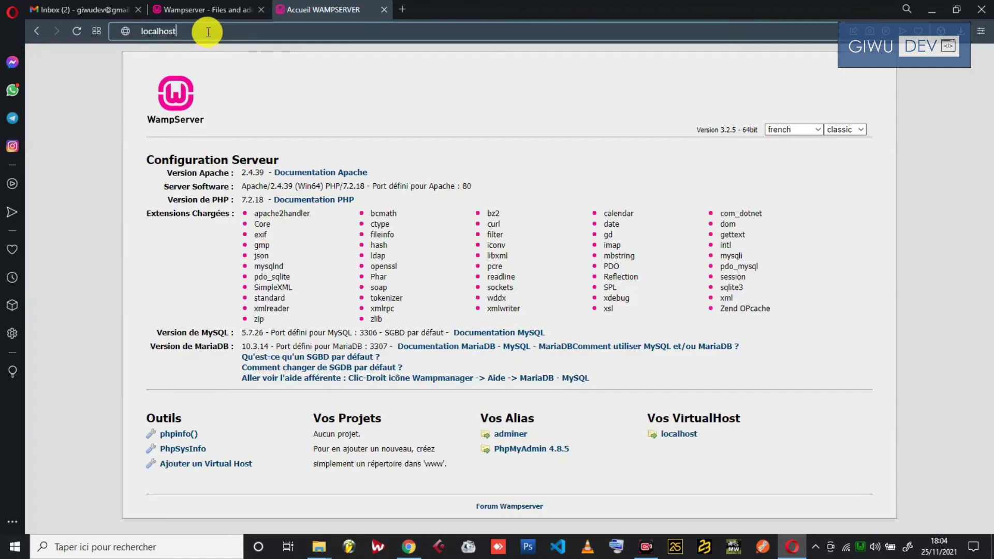
pyautogui.write('/p')
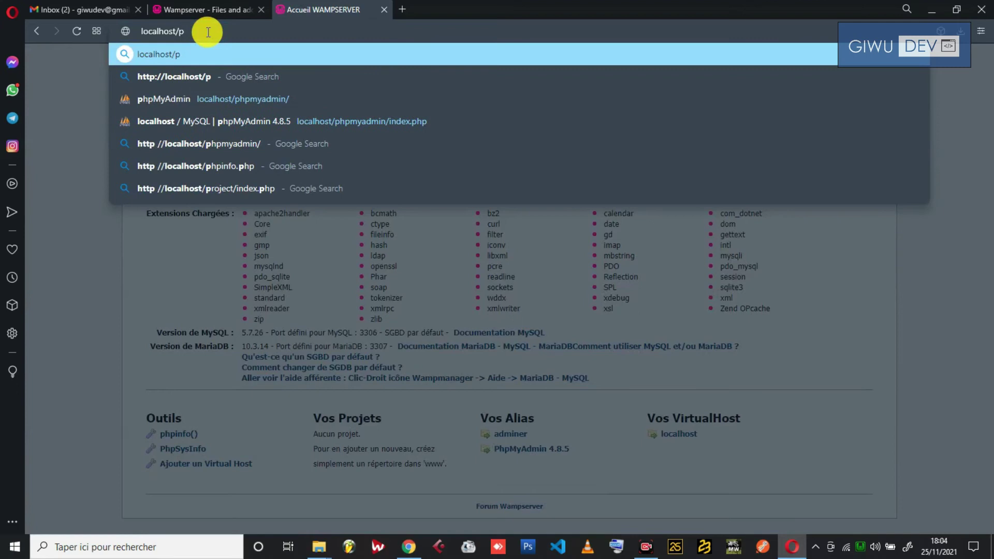
pyautogui.write('hp')
pyautogui.press('Down')
pyautogui.press('Down')
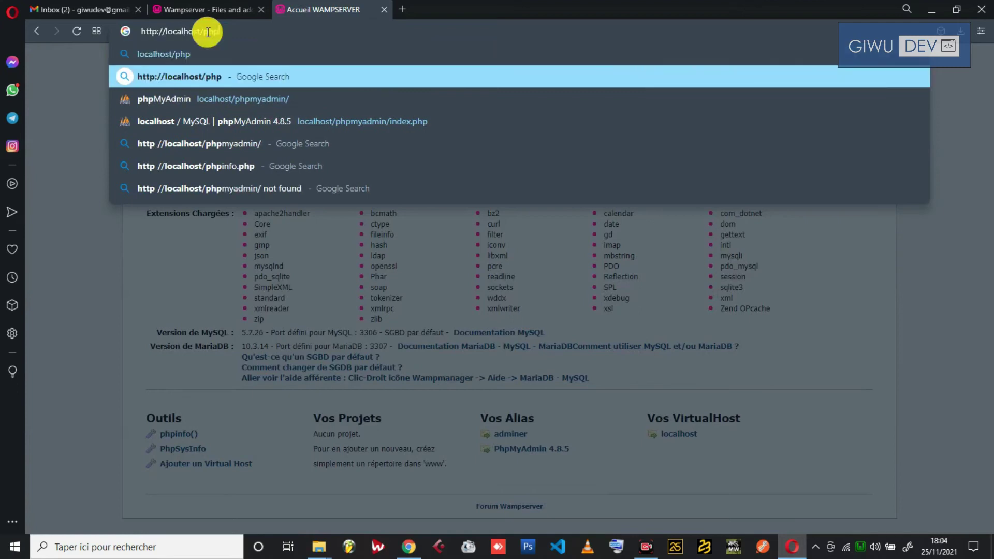
pyautogui.press('Return')
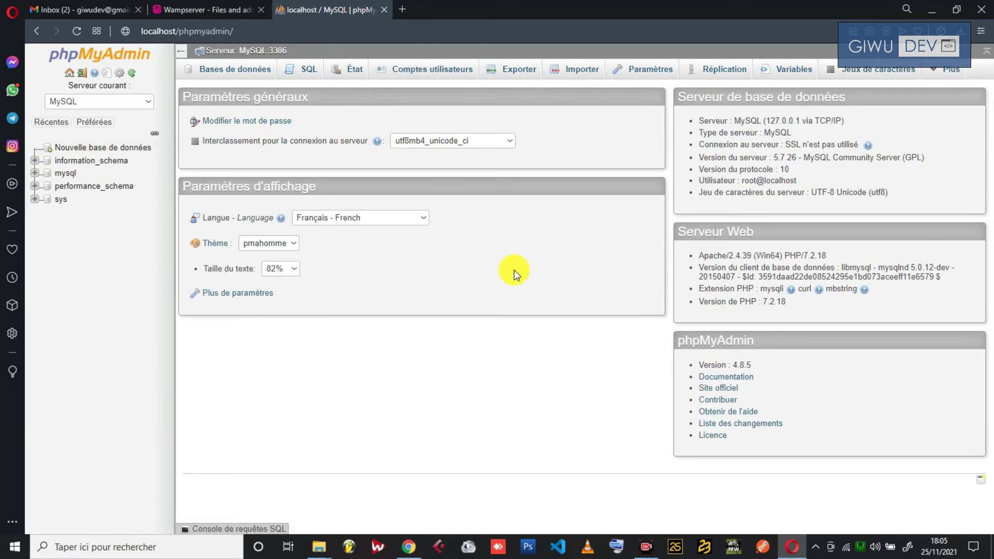
# - Switch Wampserver's active PHP version to 8.0.13
pyautogui.click(866, 549)
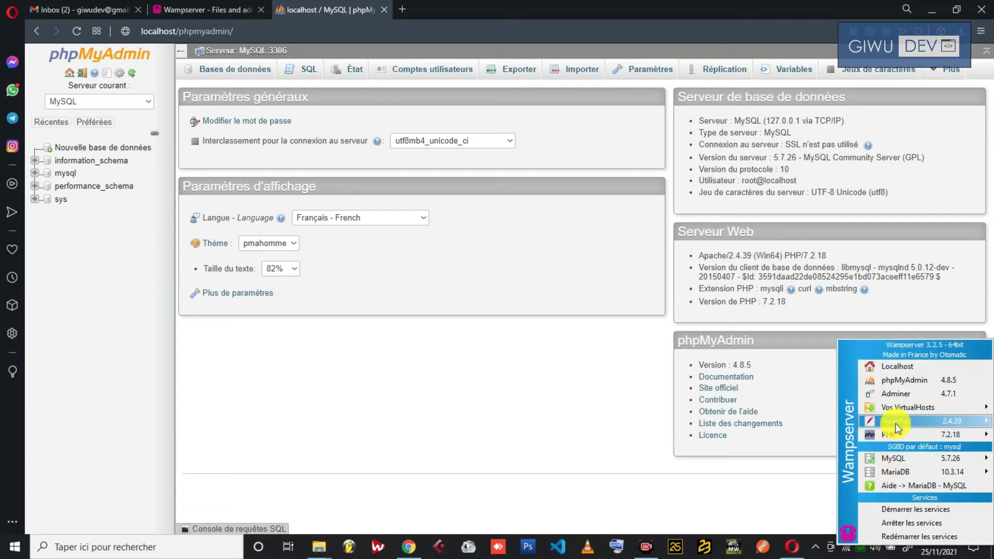
pyautogui.moveTo(896, 423)
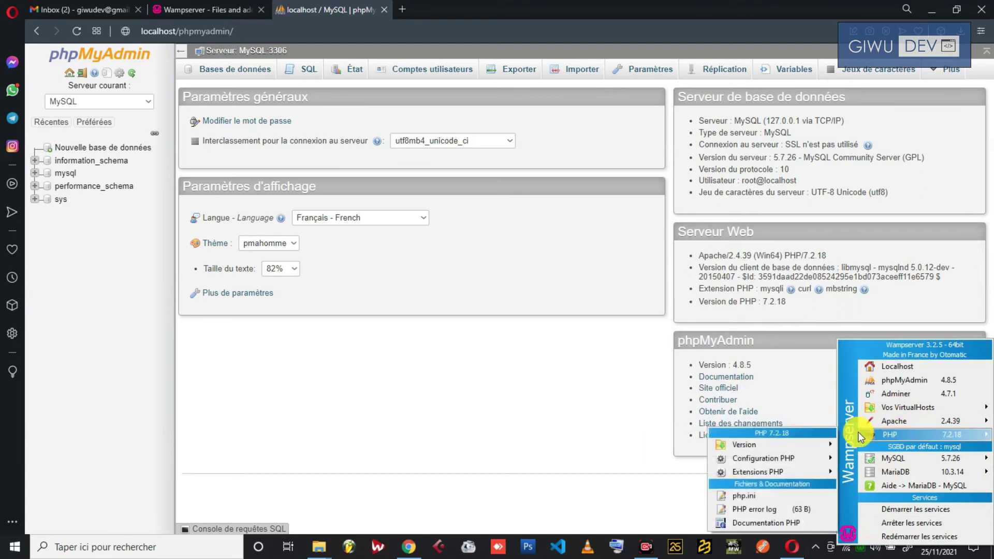
pyautogui.moveTo(782, 448)
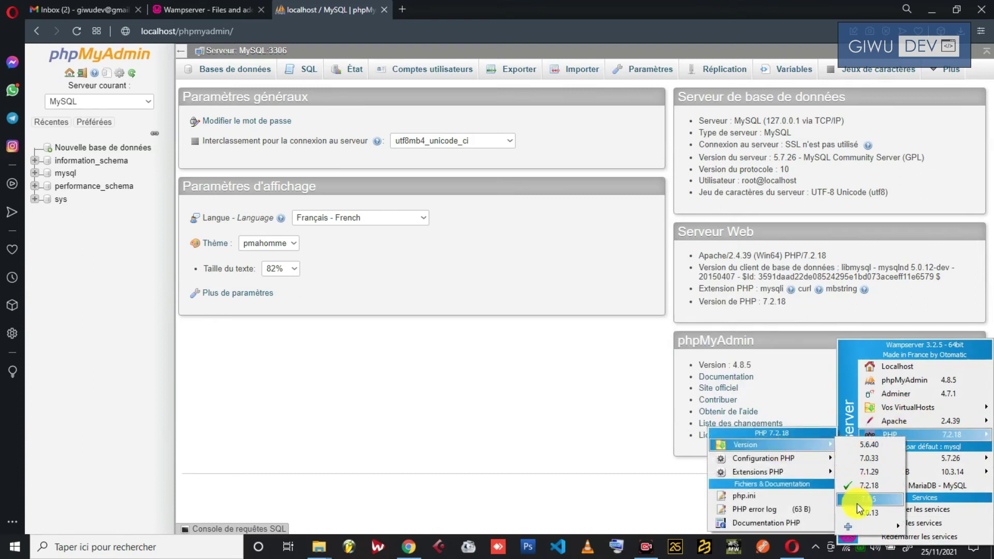
pyautogui.click(891, 514)
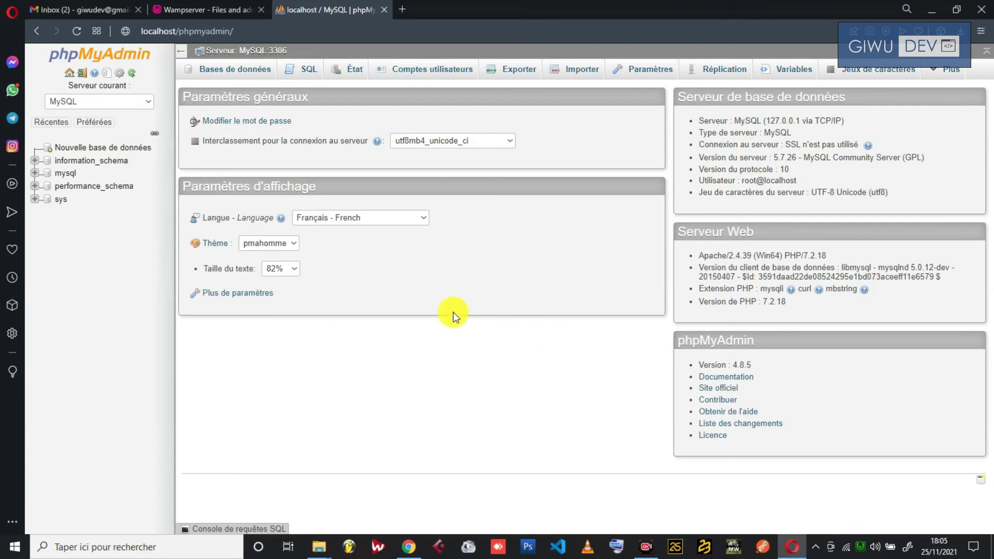
# - Reload localhost/phpmyadmin/ and check the phpMyAdmin entry and compatibility information in the Wampserver menu
pyautogui.click(266, 30)
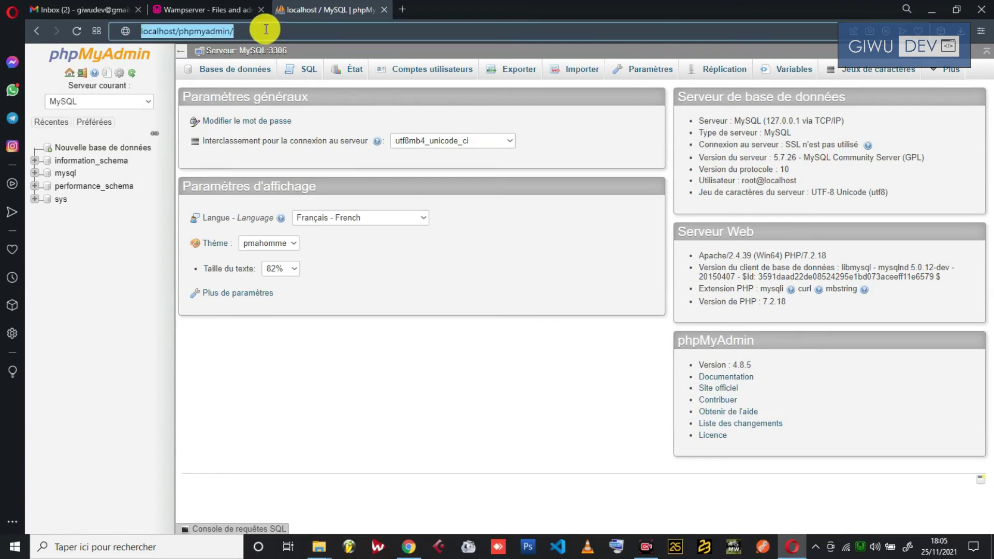
pyautogui.press('Return')
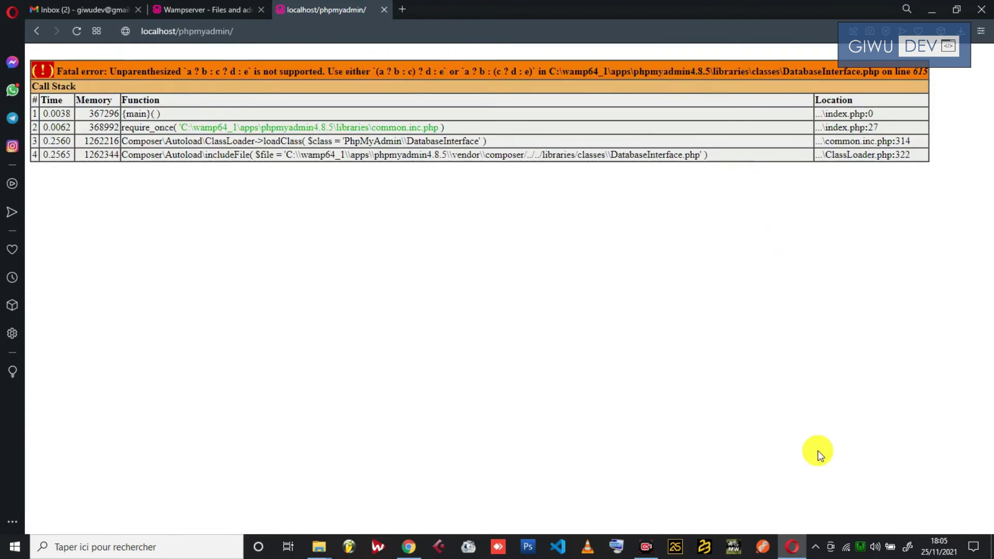
pyautogui.click(858, 550)
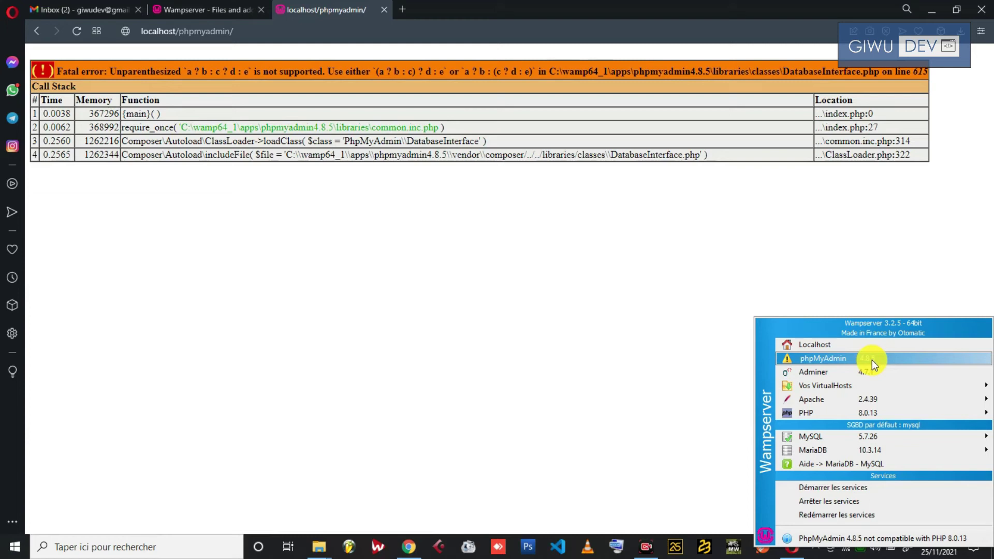
pyautogui.click(584, 350)
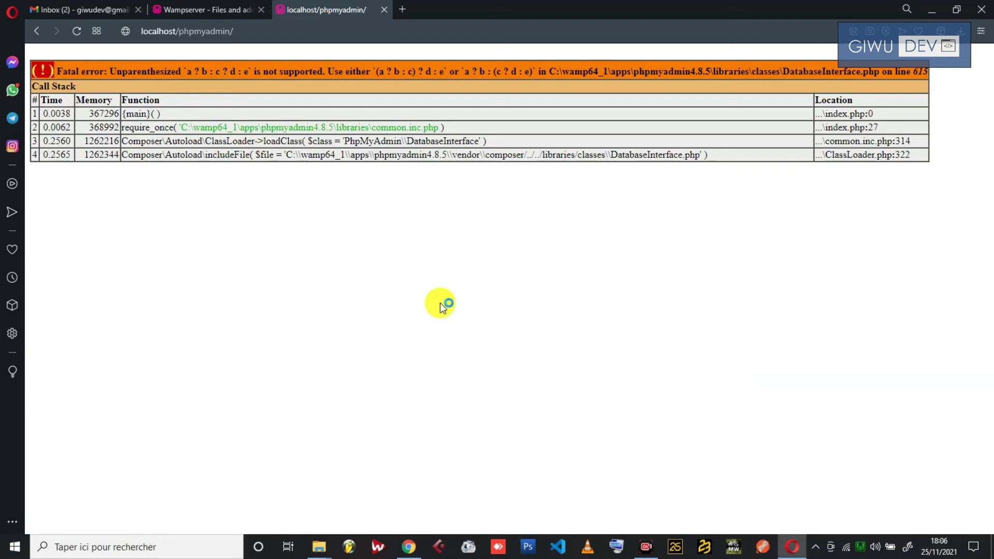
# - Try to download the Phpmyadmin 5.1.1 addon from the Wampserver Files and Addons page
pyautogui.click(197, 10)
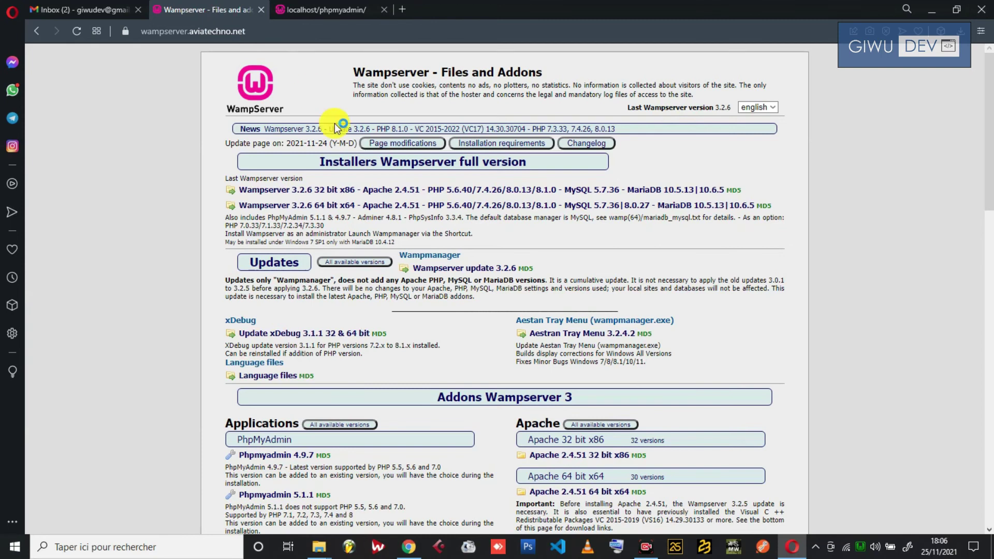
pyautogui.moveTo(989, 170); pyautogui.dragTo(990, 221)
pyautogui.moveTo(989, 178); pyautogui.dragTo(990, 246)
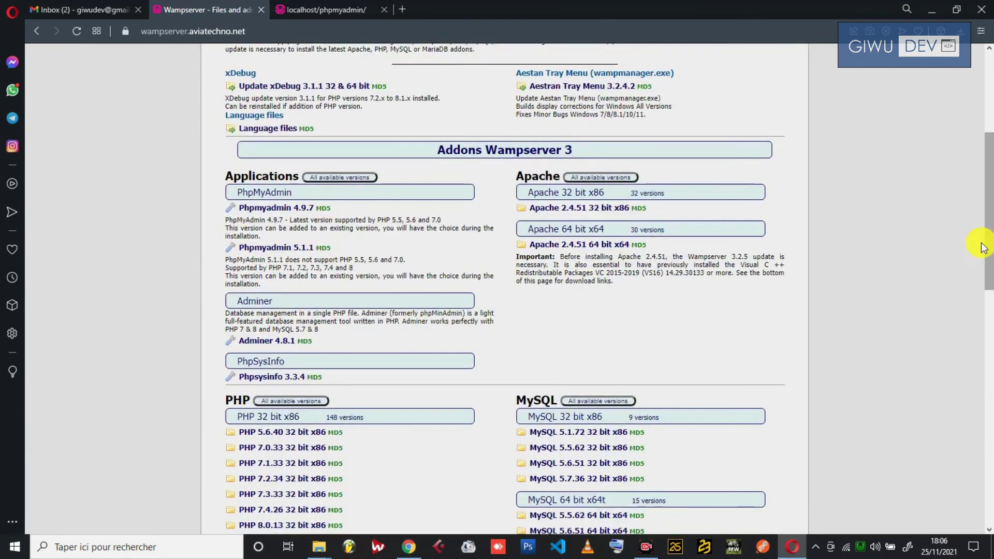
pyautogui.click(271, 253)
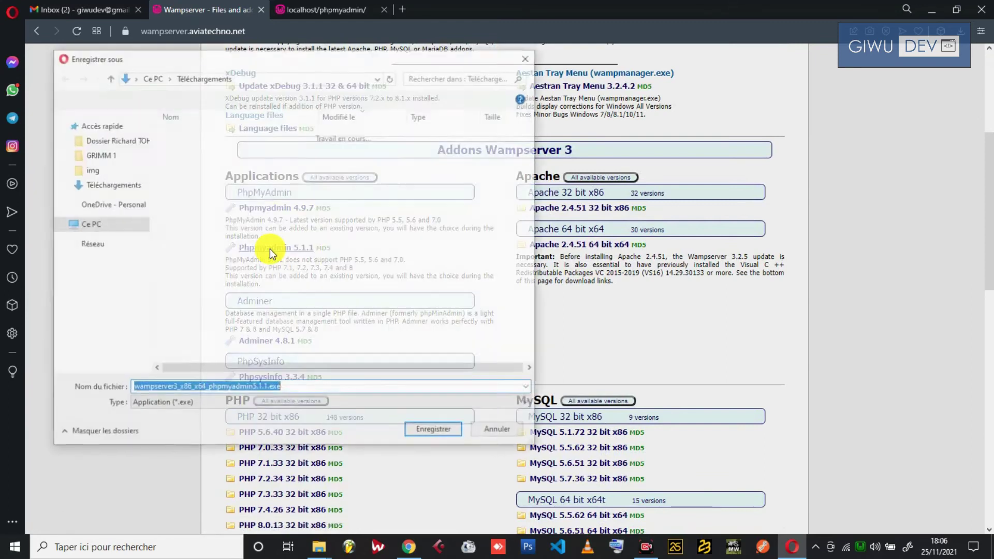
pyautogui.click(182, 391)
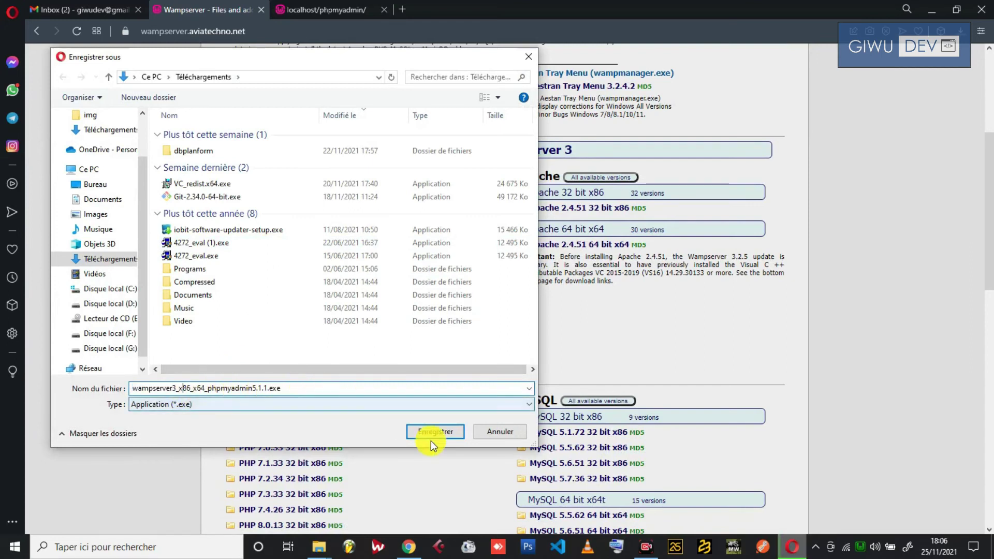
pyautogui.click(506, 430)
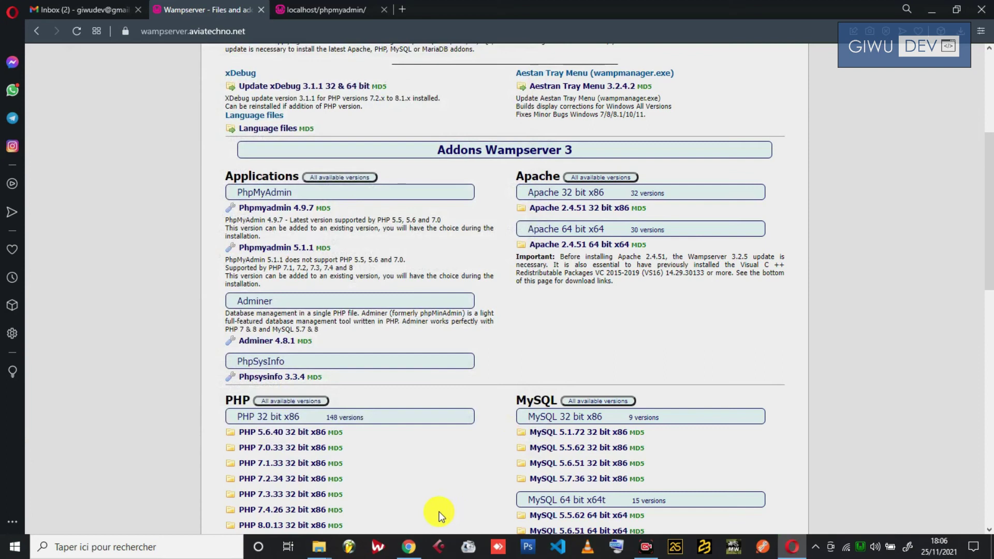
# - Run wampserver3_x86_x64_phpmyadmin5.1.1.exe from the Wamp Php 8 update folder in Français, with c:\wamp64_1 as the destination
pyautogui.moveTo(327, 553)
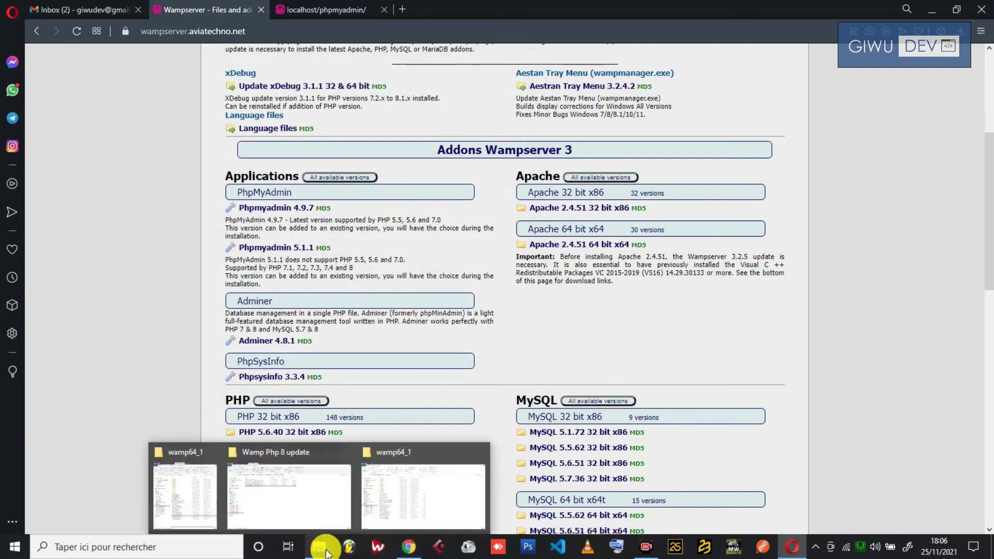
pyautogui.click(310, 480)
pyautogui.click(258, 173)
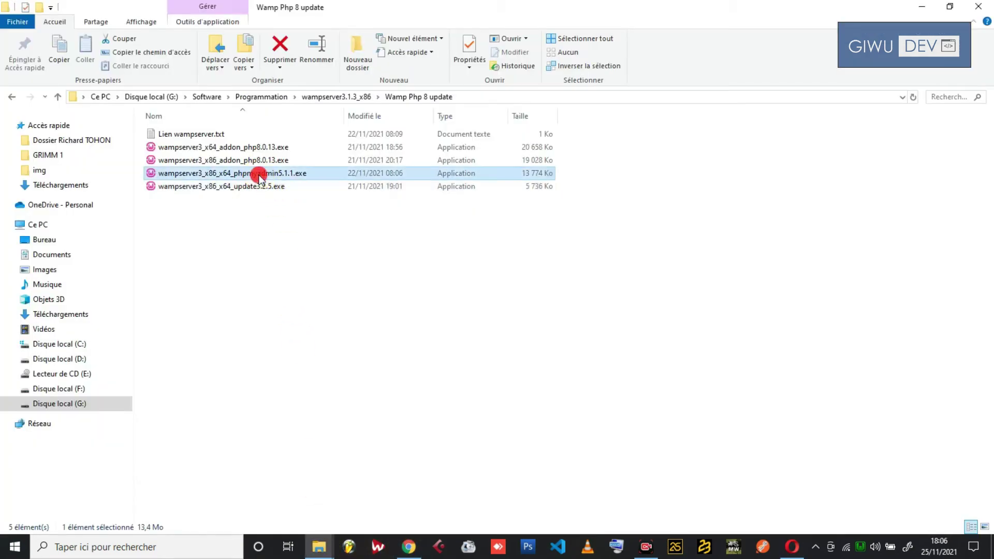
pyautogui.doubleClick(244, 179)
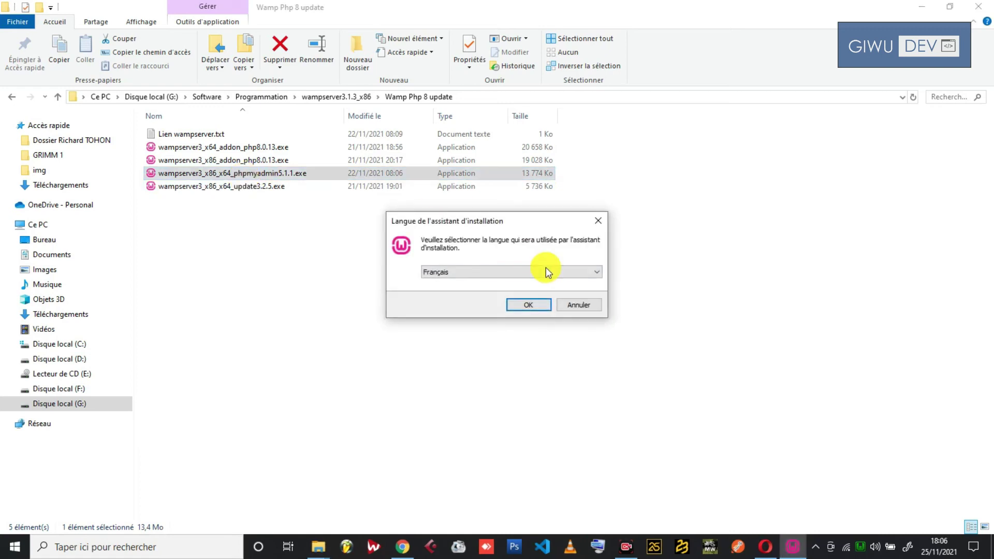
pyautogui.click(536, 305)
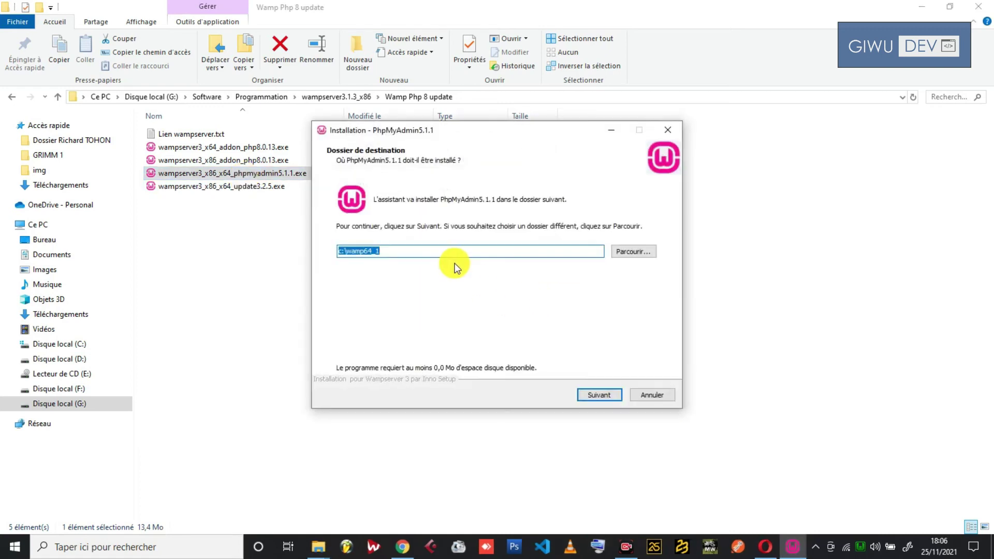
pyautogui.click(457, 254)
pyautogui.click(604, 395)
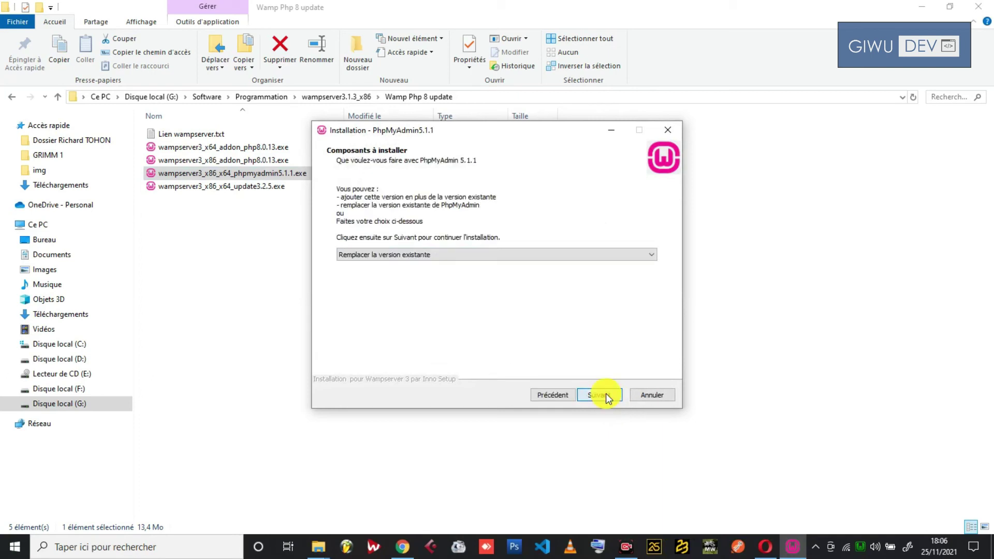
# - Install PhpMyAdmin 5.1.1 with the "Ajouter à la version existante" option and finish the wizard
pyautogui.click(496, 255)
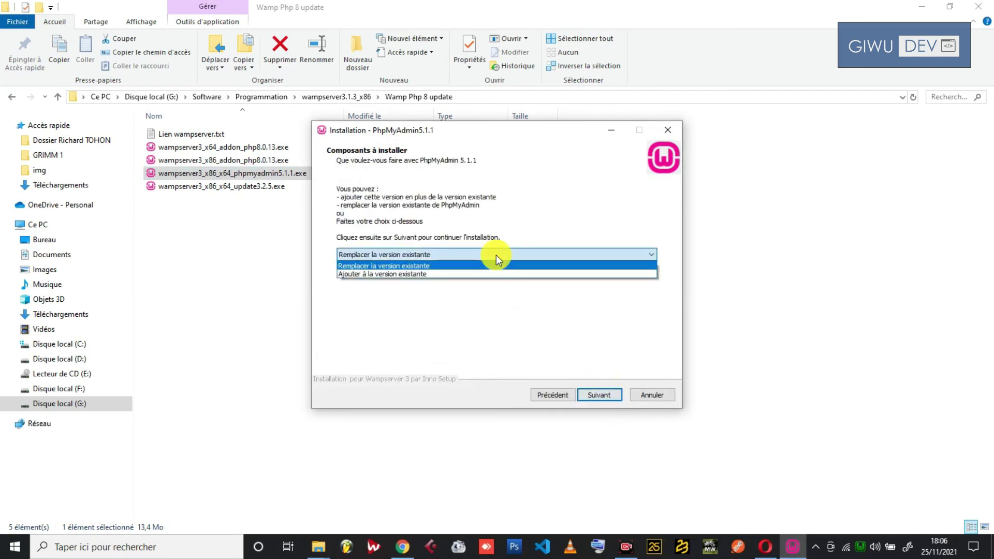
pyautogui.click(475, 274)
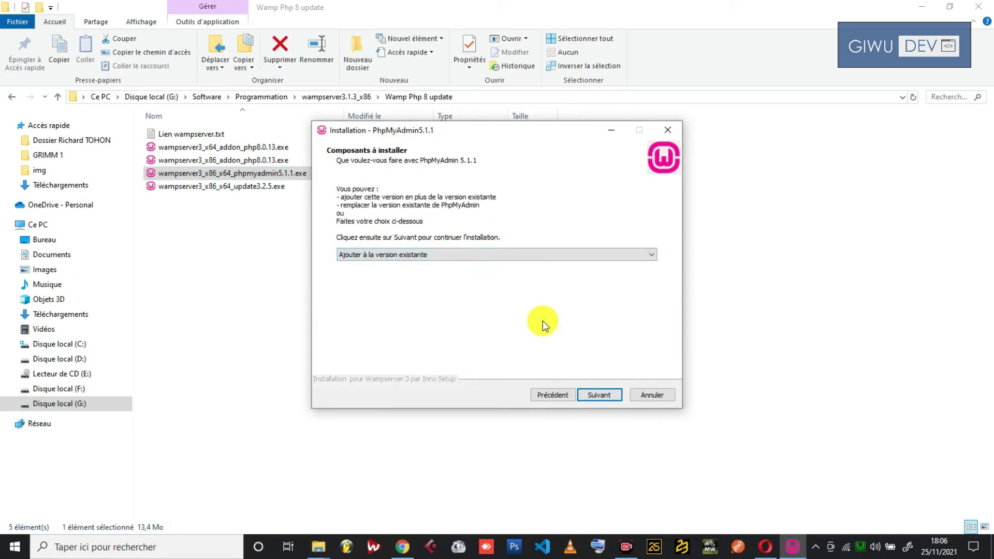
pyautogui.click(589, 395)
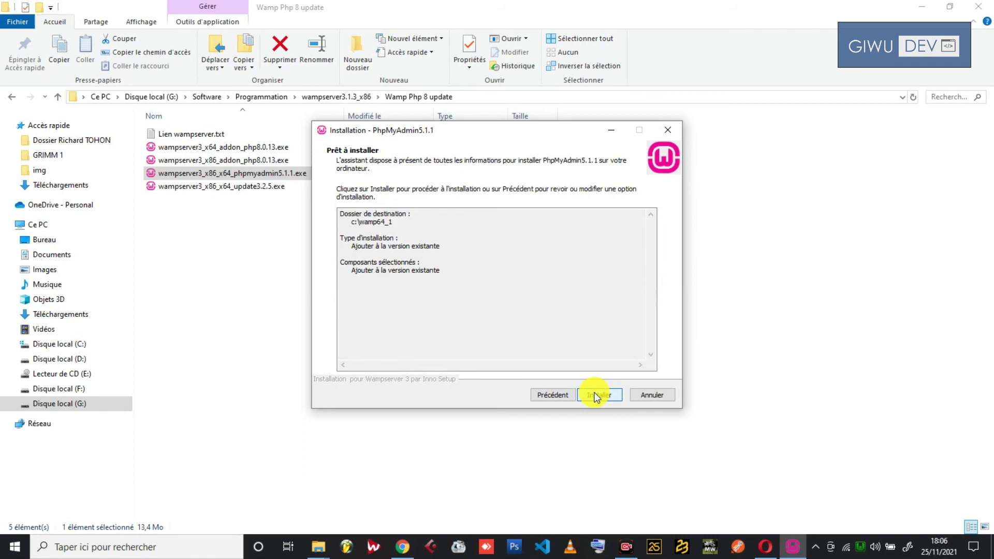
pyautogui.click(596, 396)
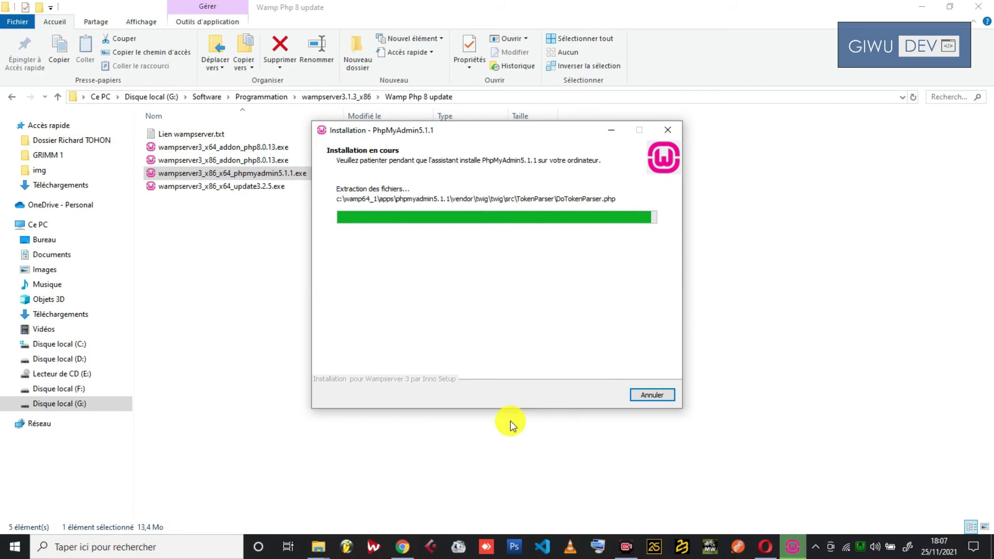
pyautogui.click(600, 395)
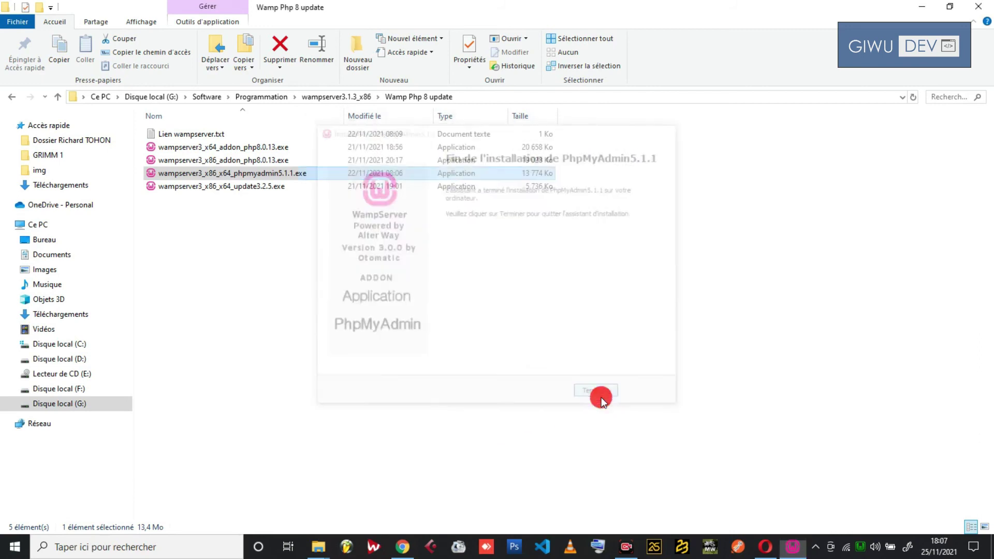
# - Switch to Opera, reload localhost/phpmyadmin/, and look for Wampserver among the hidden system tray icons
pyautogui.click(794, 549)
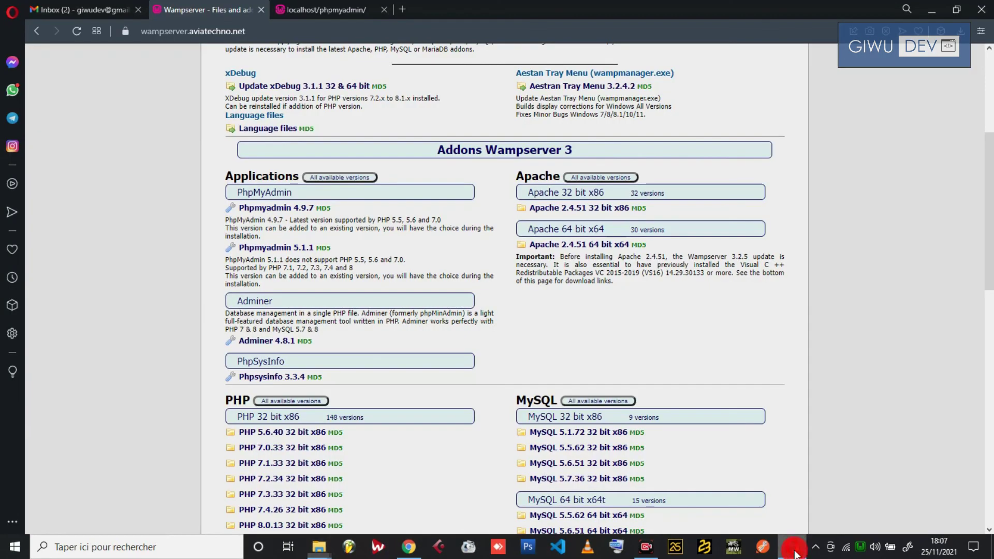
pyautogui.click(332, 10)
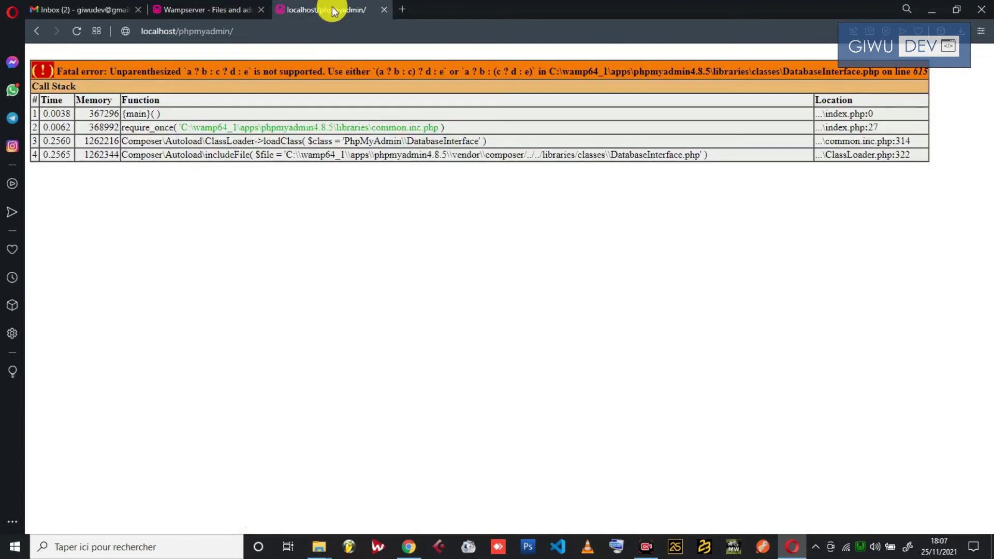
pyautogui.click(312, 33)
pyautogui.press('Return')
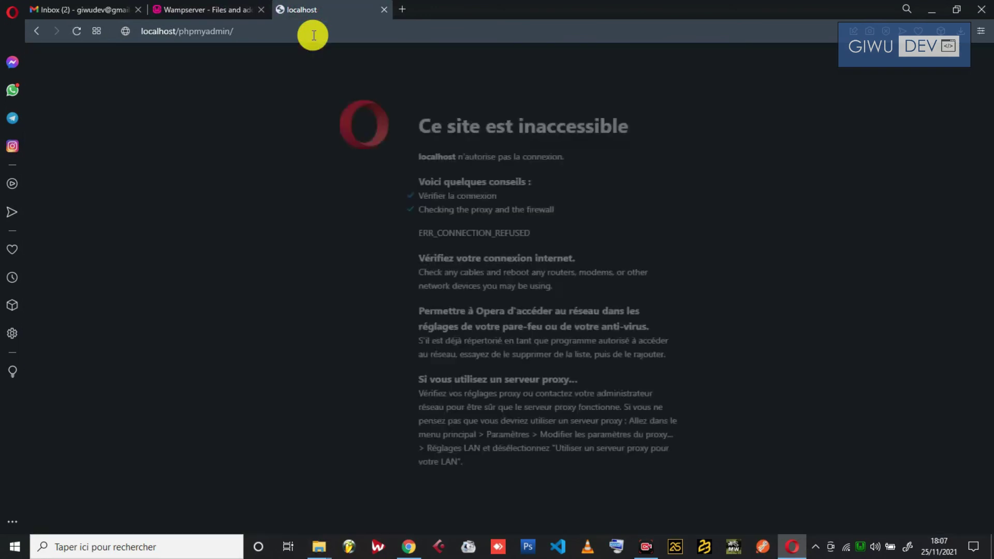
pyautogui.click(313, 34)
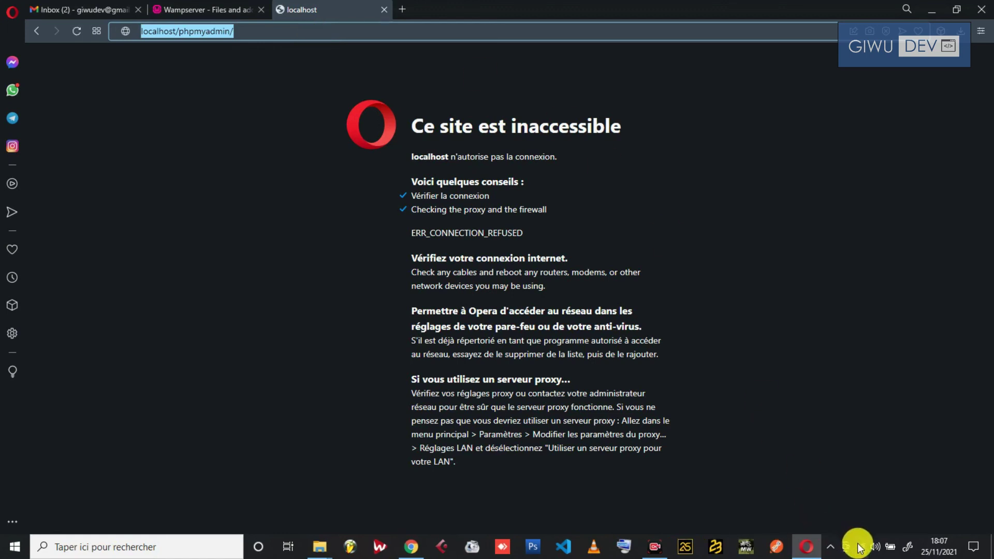
pyautogui.click(831, 546)
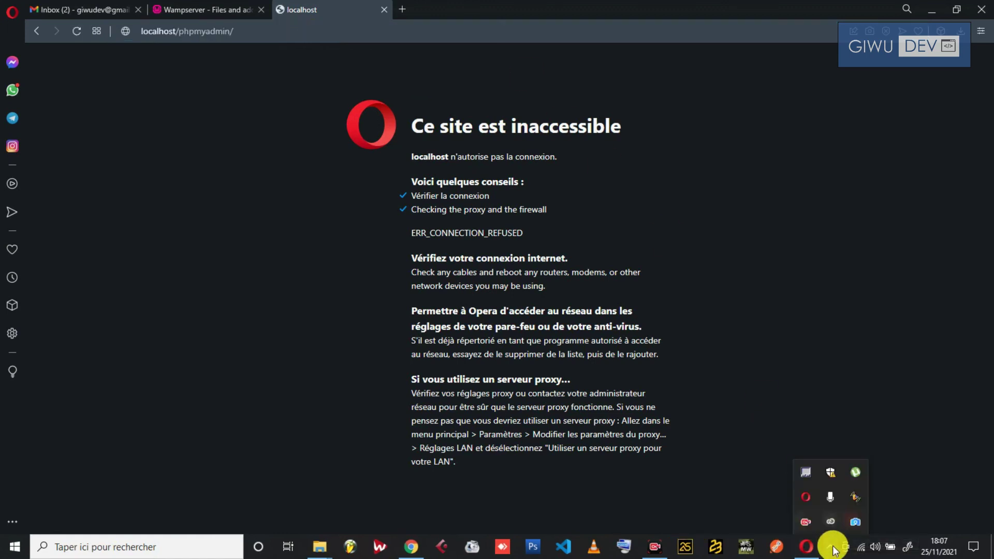
pyautogui.click(714, 358)
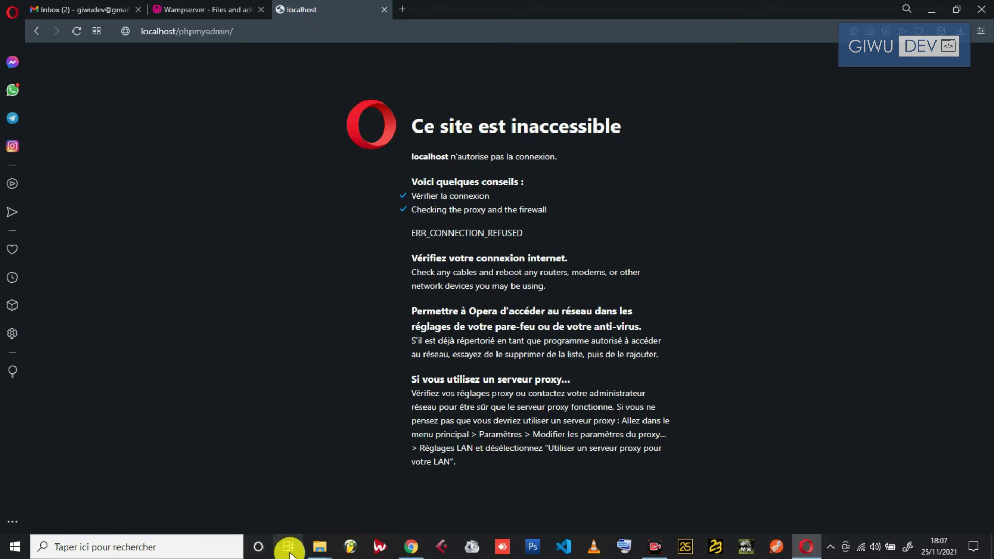
# - Switch to the wamp64_1 folder window on drive C: and run wampmanager.exe
pyautogui.moveTo(321, 552)
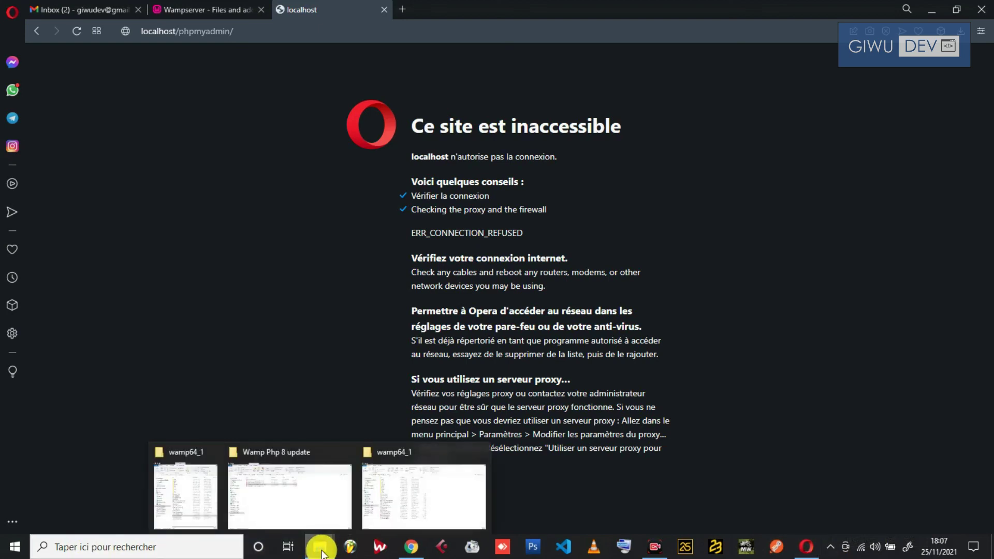
pyautogui.click(203, 505)
pyautogui.doubleClick(569, 425)
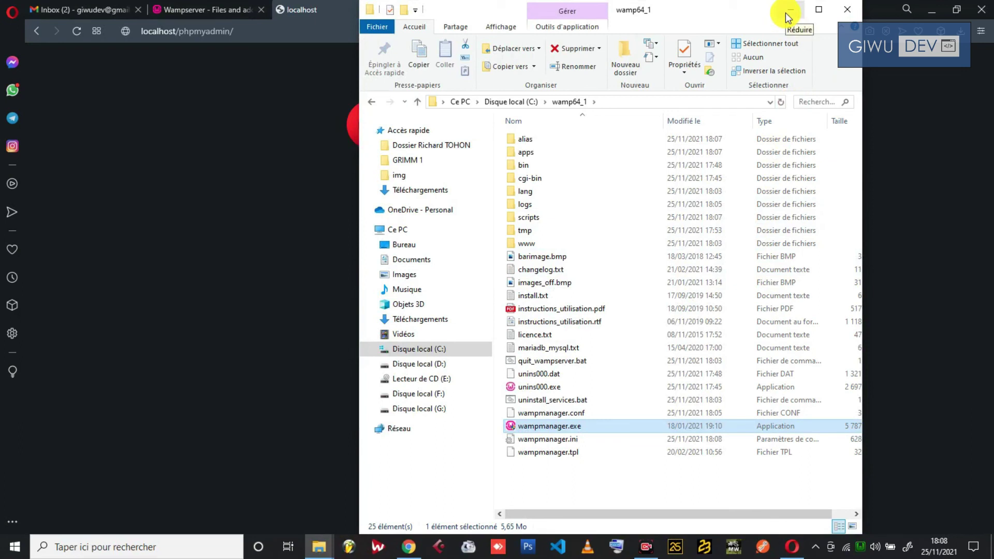
# - Minimize the wamp64_1 folder window and reload localhost/phpmyadmin/ in Opera
pyautogui.click(788, 18)
pyautogui.click(352, 34)
pyautogui.press('Return')
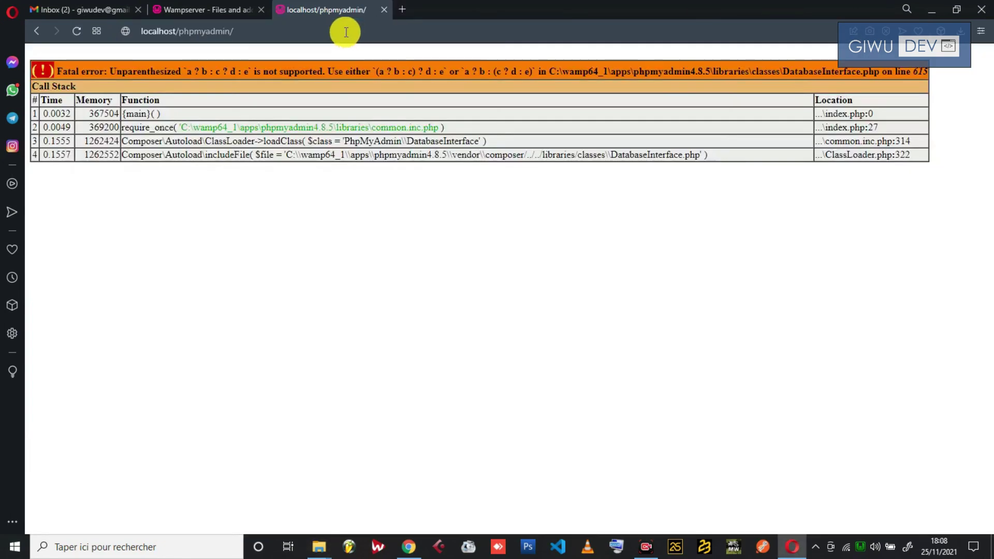
# - Open phpMyAdmin 5.1.1 from Wampserver and log in to the MySQL server as root with an empty password
pyautogui.click(859, 547)
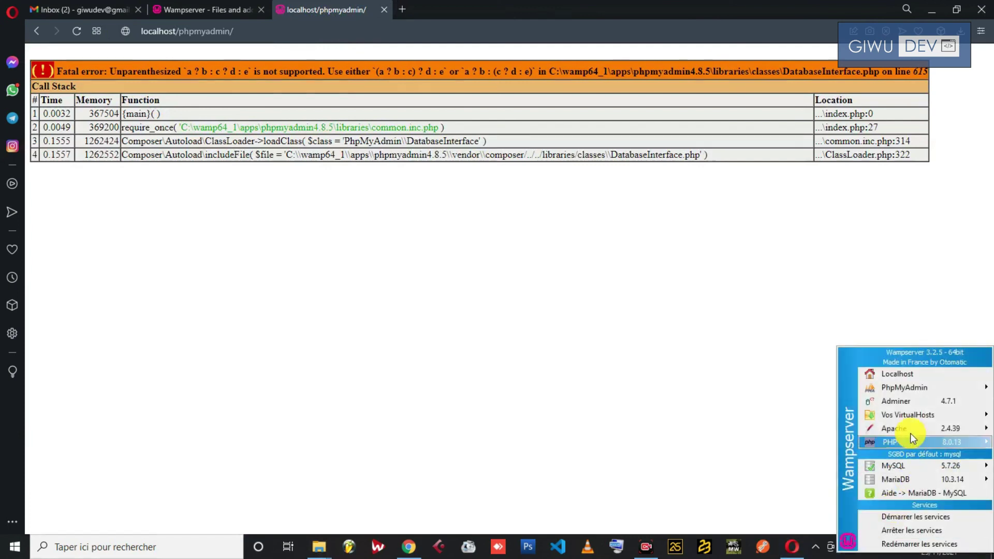
pyautogui.moveTo(880, 387)
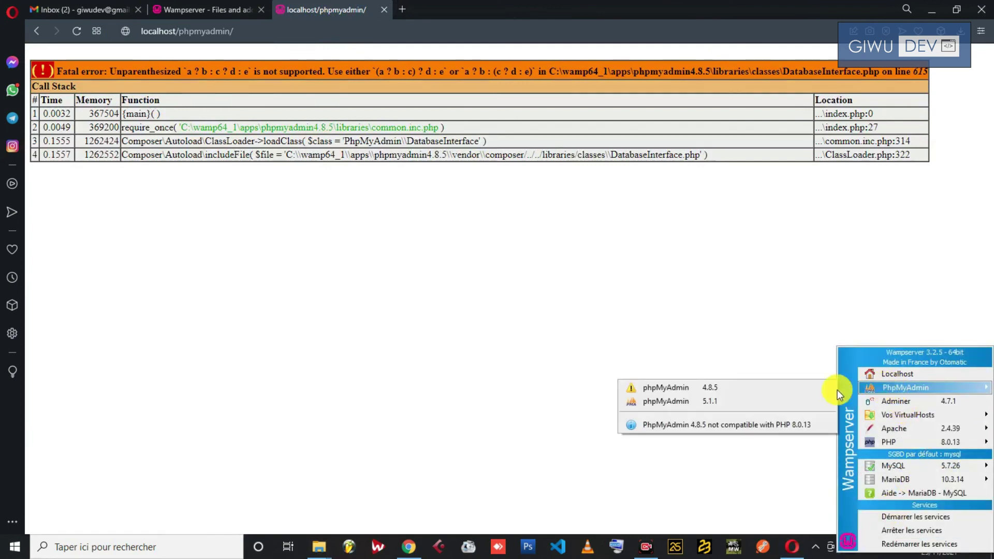
pyautogui.click(776, 400)
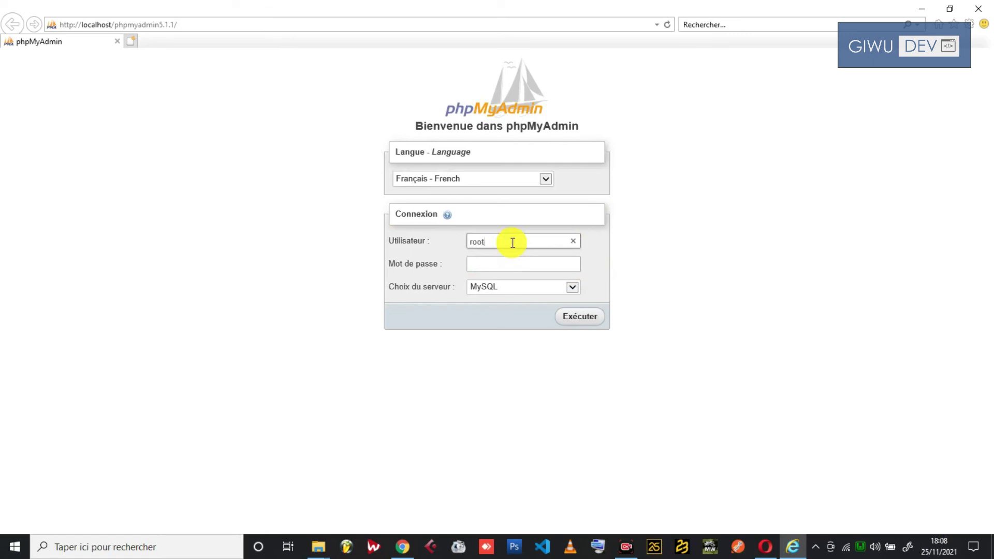
pyautogui.click(568, 315)
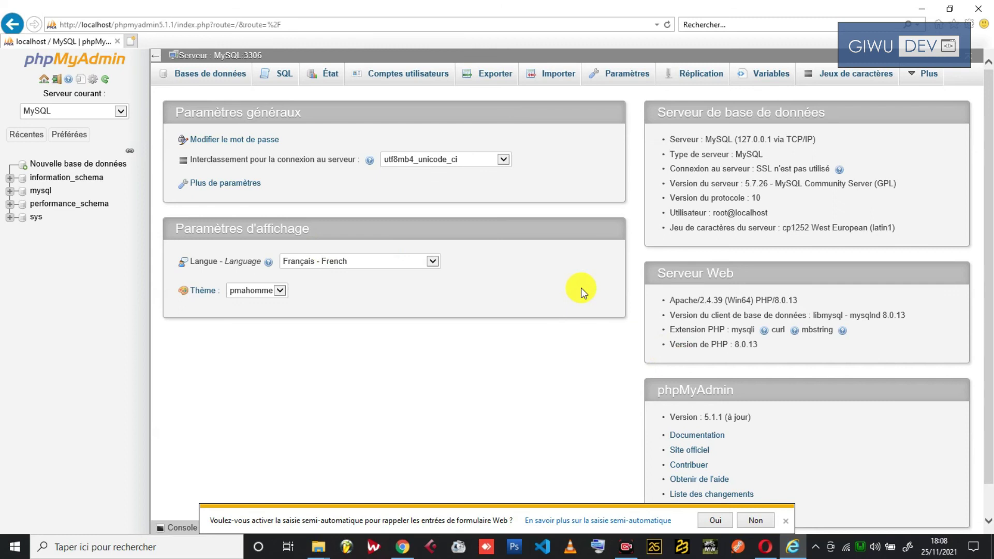
# - Check the Apache and PHP versions under Serveur Web and the version listed under phpMyAdmin on the home page
pyautogui.moveTo(672, 302); pyautogui.dragTo(708, 304)
pyautogui.click(712, 303)
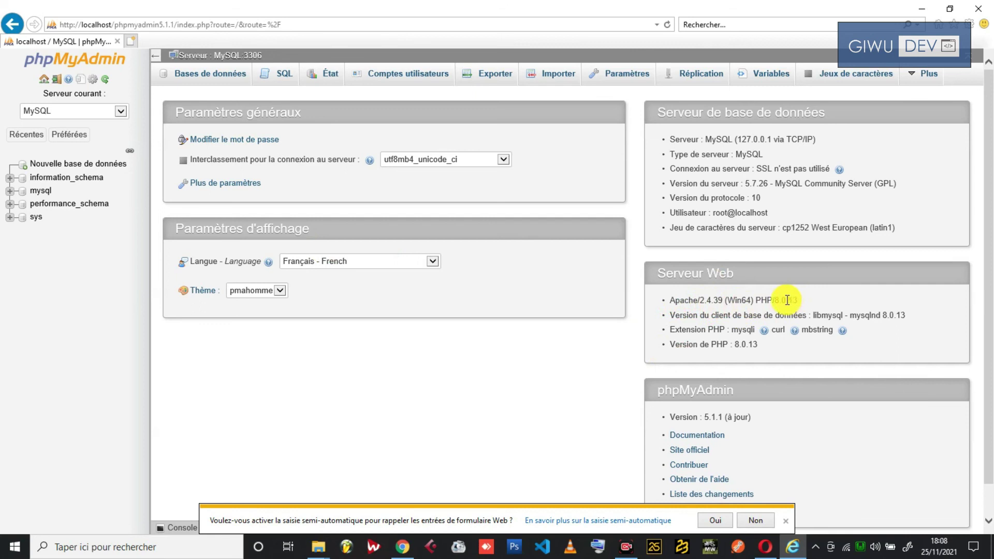
pyautogui.moveTo(760, 302); pyautogui.dragTo(804, 300)
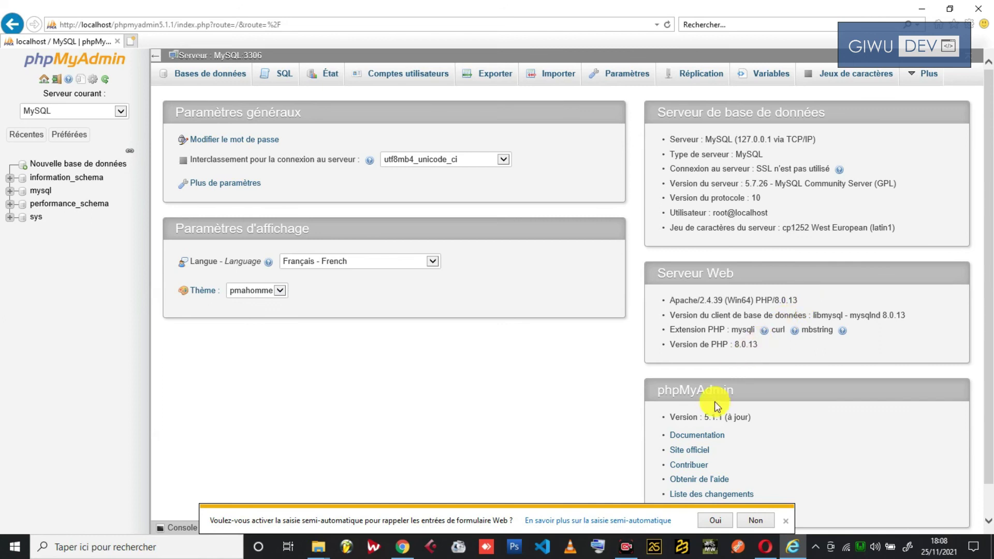
pyautogui.moveTo(670, 417); pyautogui.dragTo(758, 418)
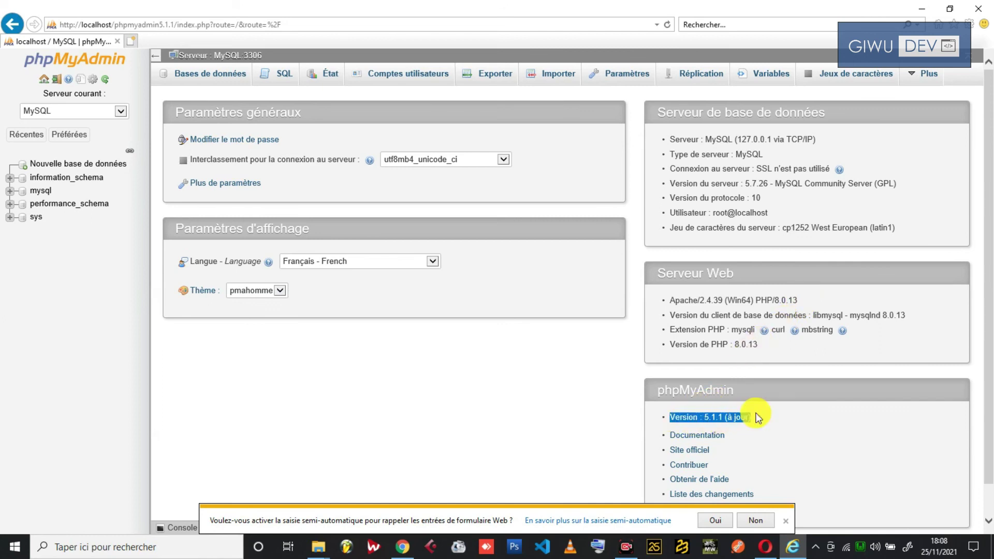
pyautogui.click(758, 417)
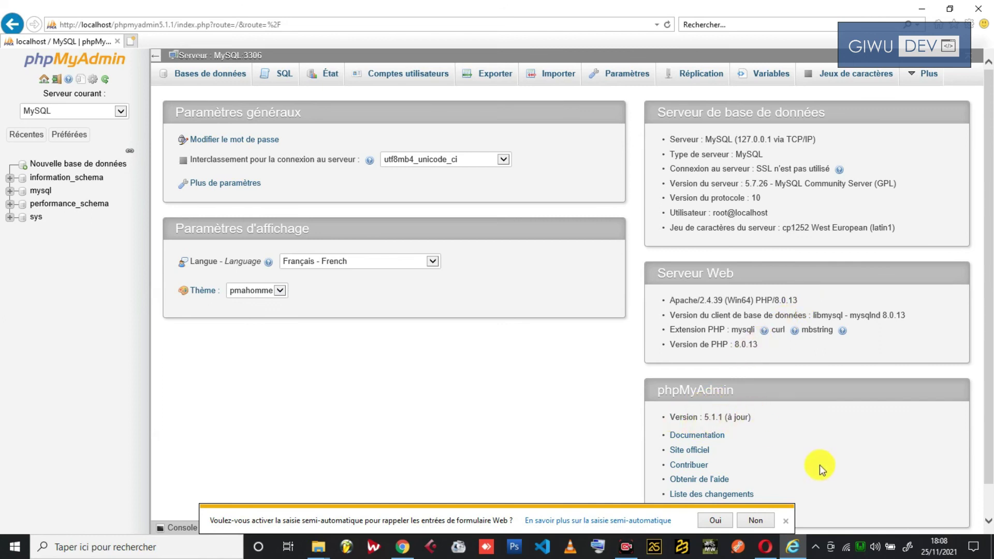
# - Review the PhpMyAdmin, PHP and Apache entries offered by Wampserver, and close them without choosing any
pyautogui.click(861, 547)
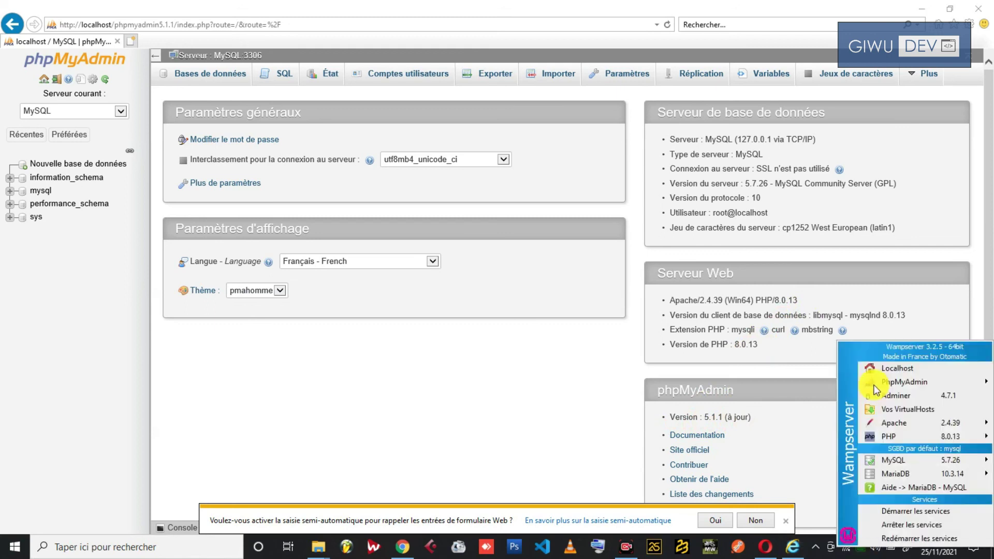
pyautogui.moveTo(891, 383)
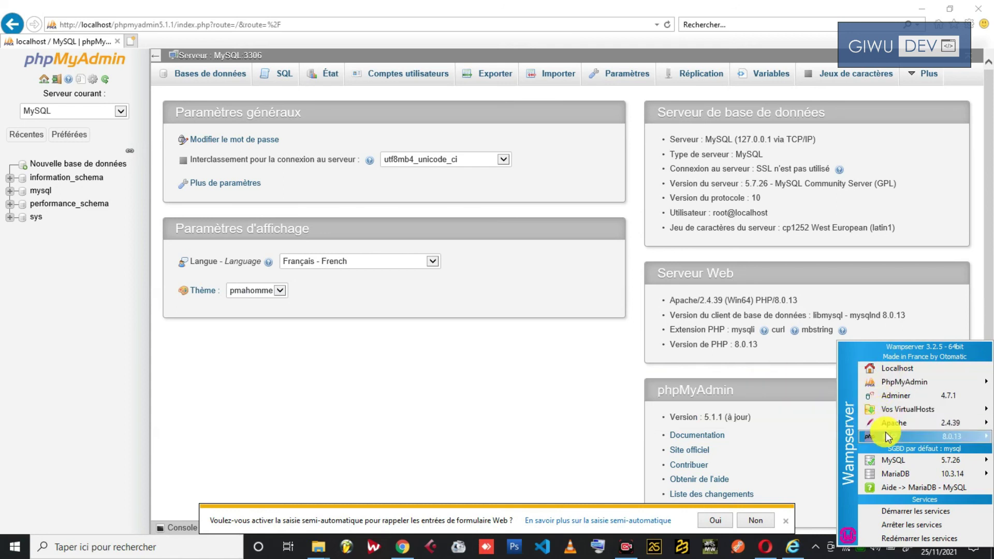
pyautogui.moveTo(885, 432)
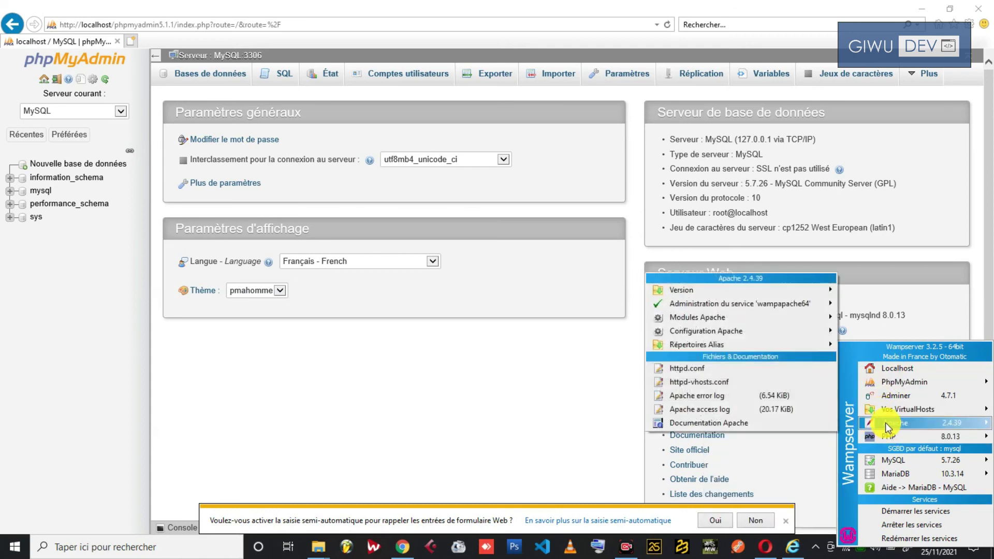
pyautogui.click(610, 382)
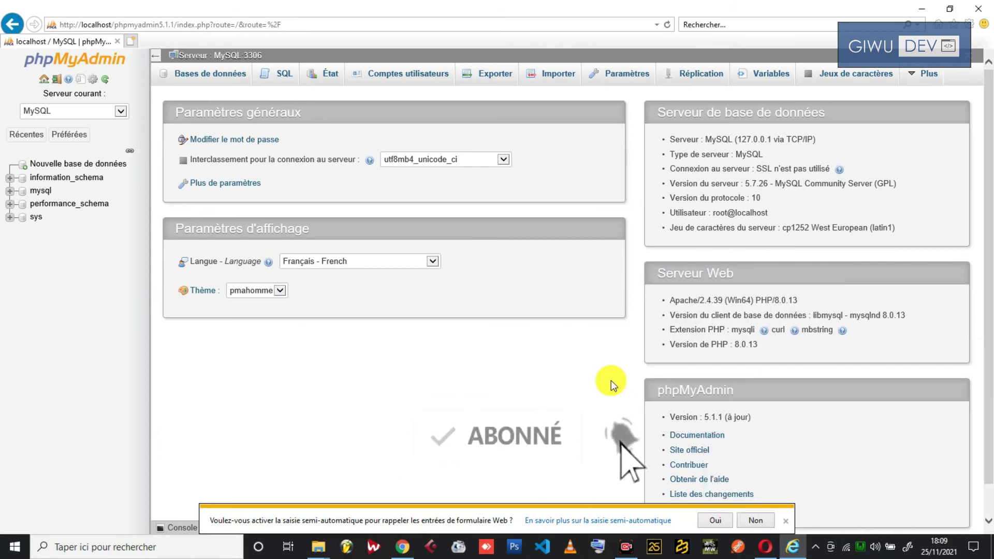